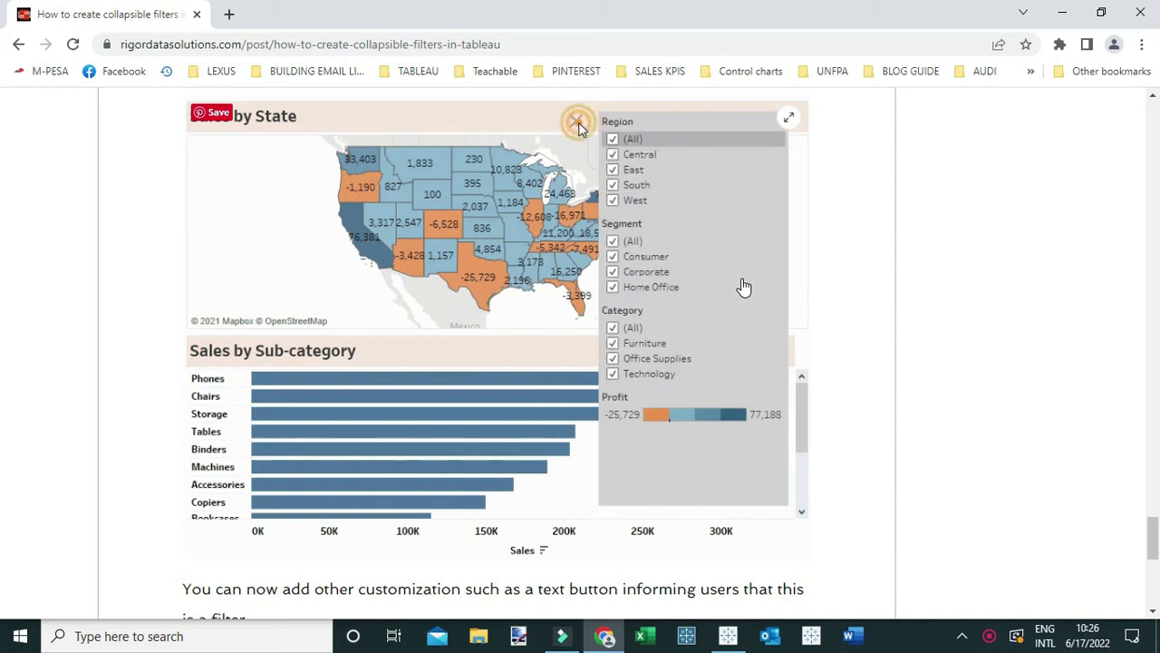
# Toggle the demo dashboard's filter panel twice, then switch to the Tableau workbook.
pyautogui.click(578, 121)
pyautogui.click(578, 121)
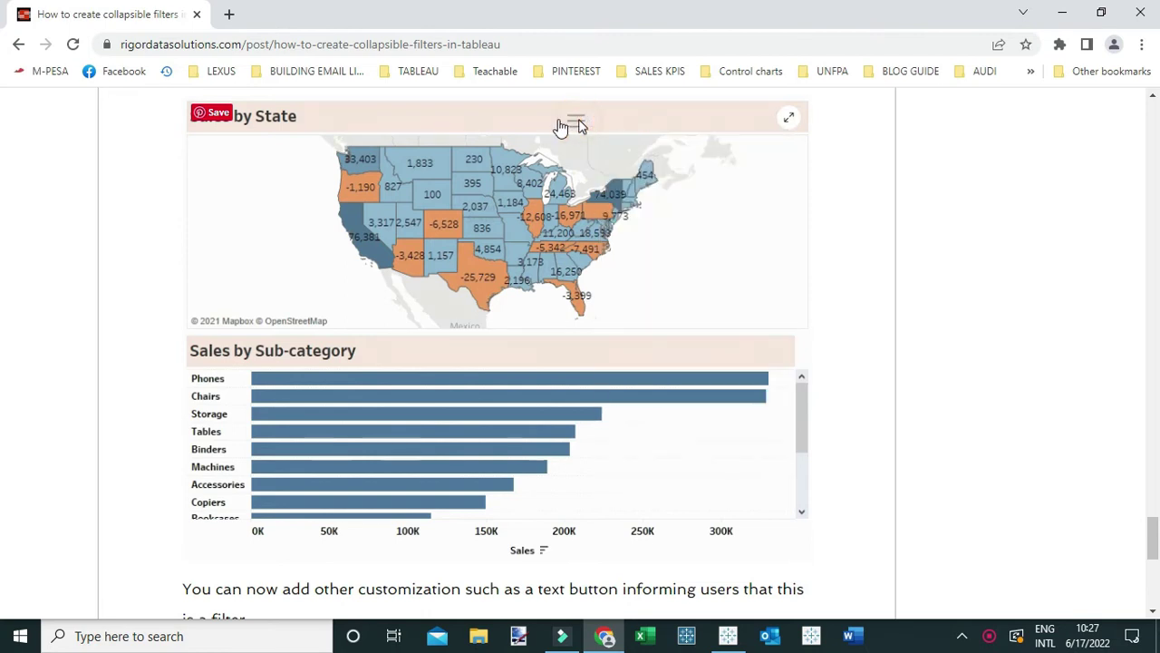
pyautogui.click(730, 636)
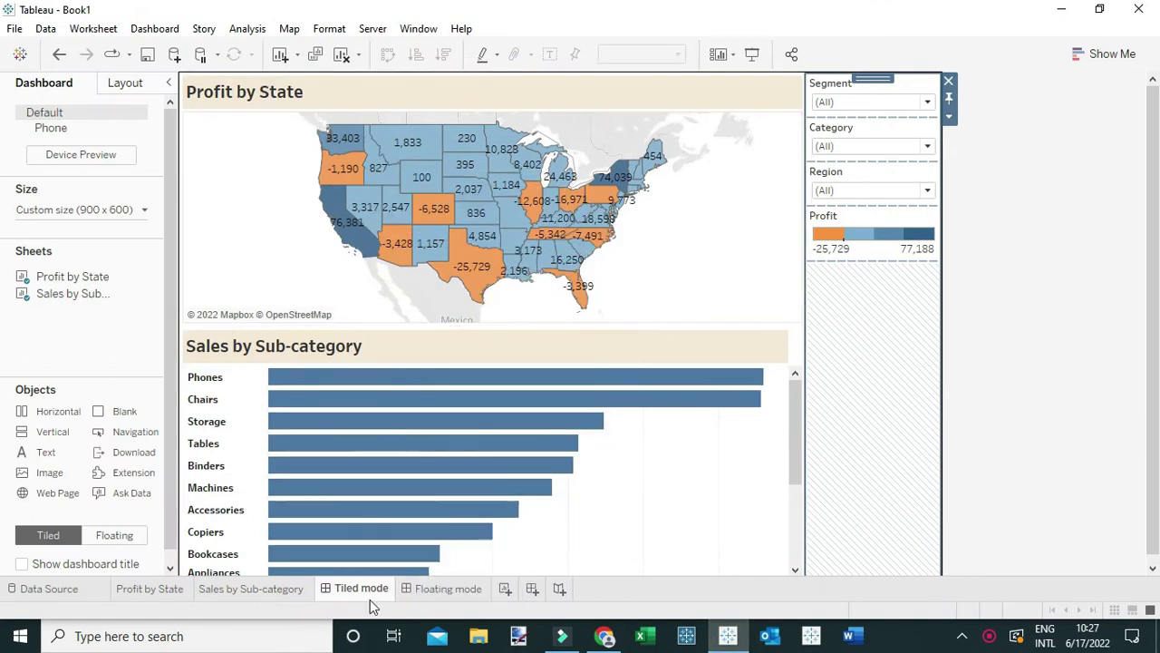
# View the Floating mode dashboard, then return to the Tiled mode dashboard.
pyautogui.click(461, 589)
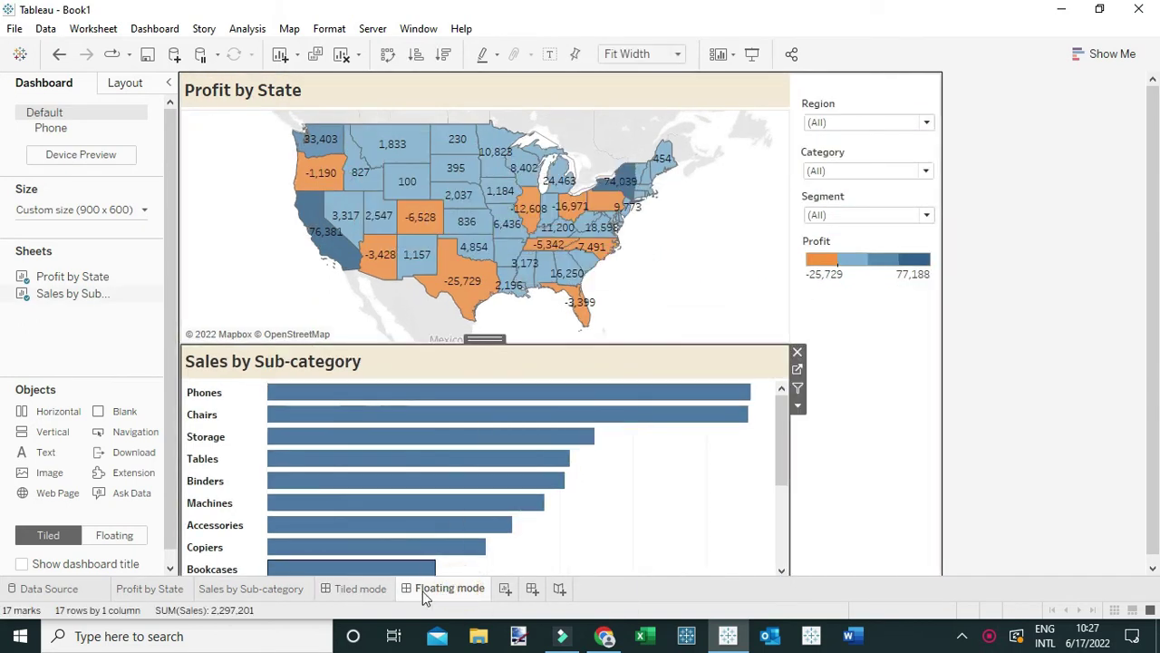
pyautogui.click(366, 590)
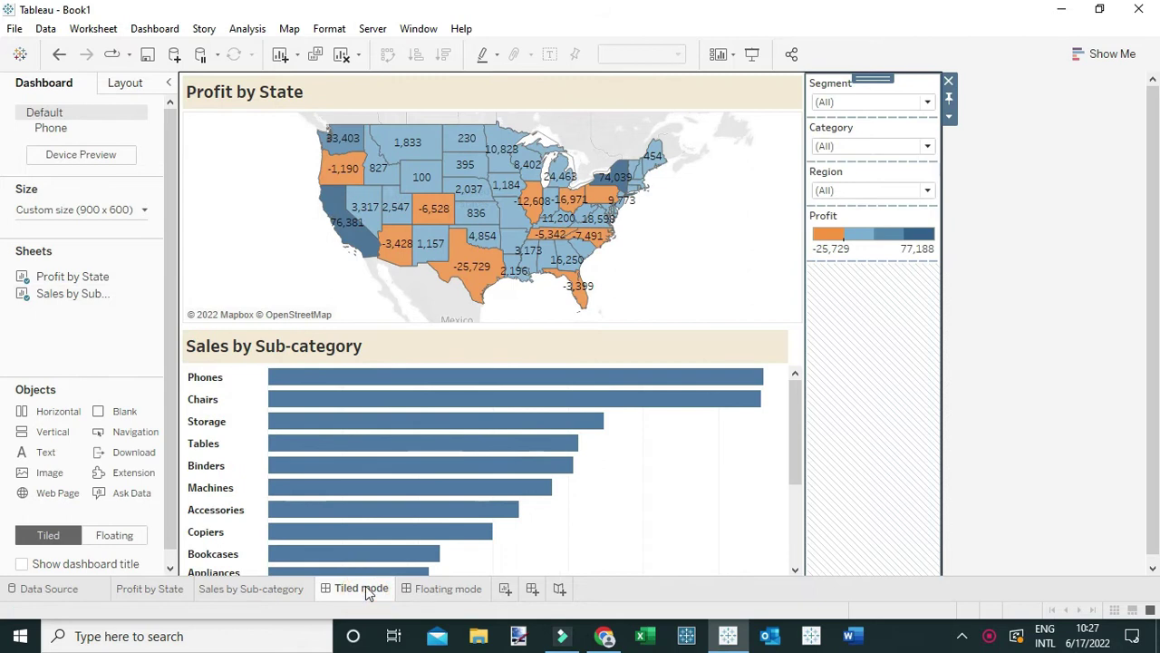
pyautogui.moveTo(365, 585)
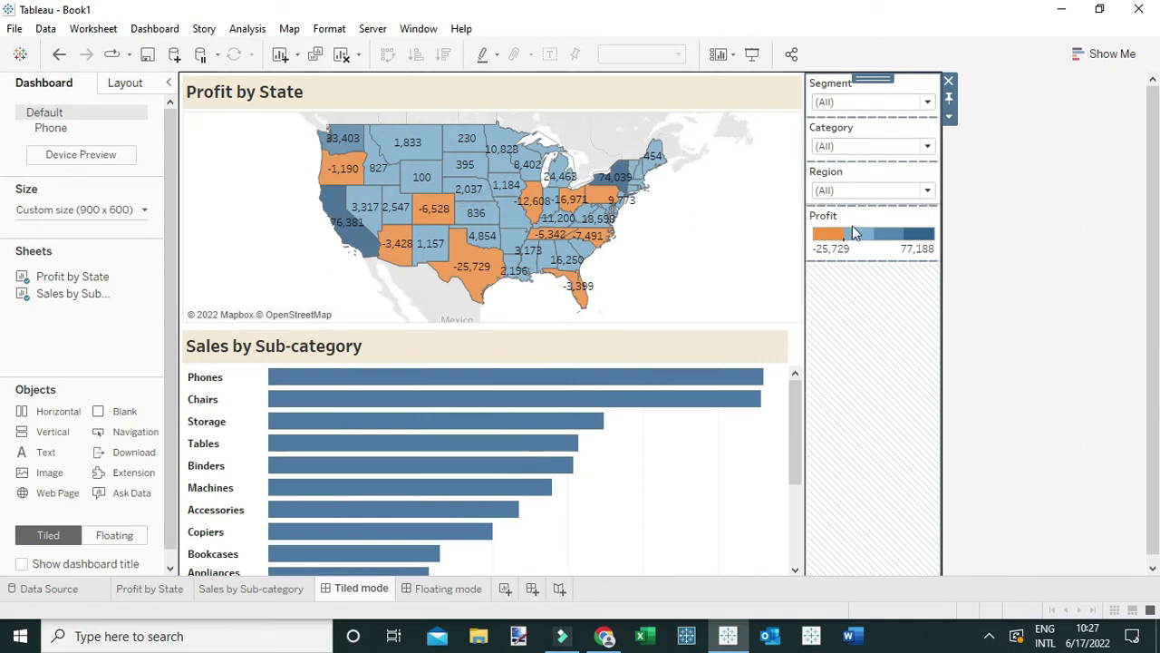
# Expand the Layout item hierarchy and select the map, the sub-category chart and their container.
pyautogui.click(126, 83)
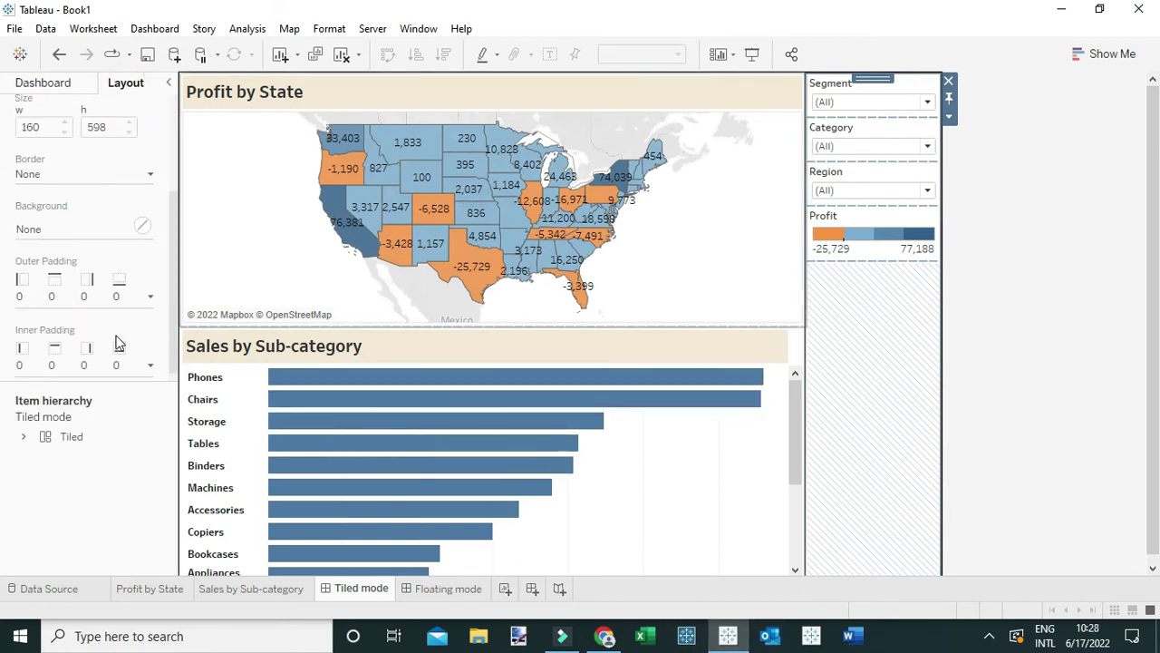
pyautogui.click(23, 437)
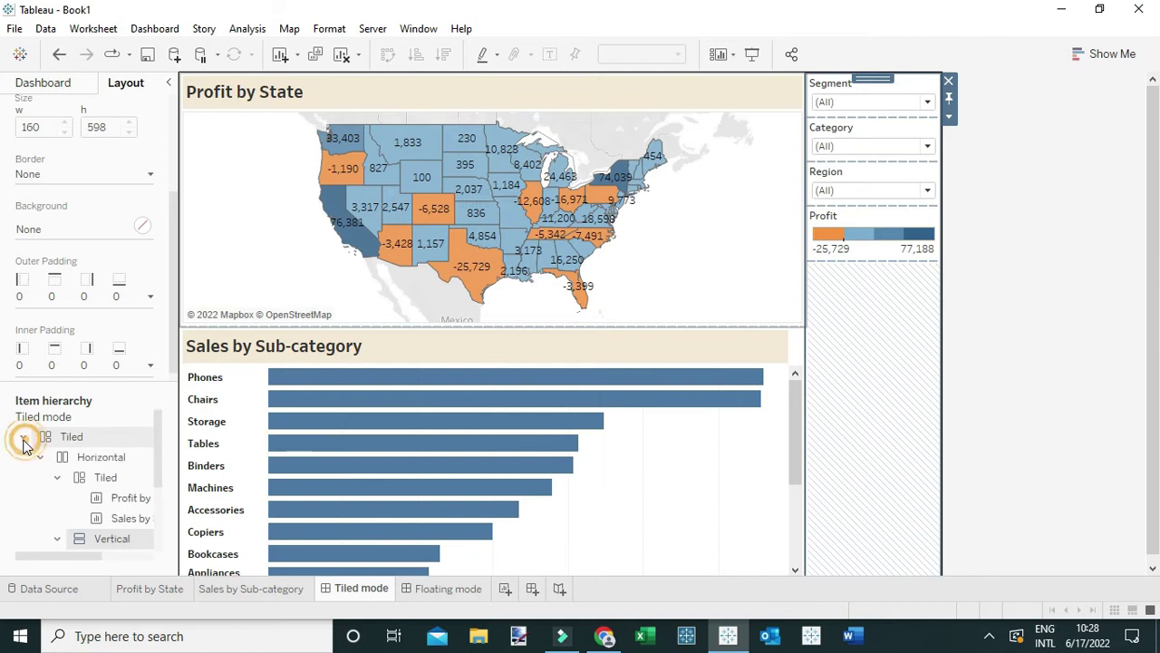
pyautogui.scroll(-2, 96, 475)
pyautogui.scroll(2, 118, 490)
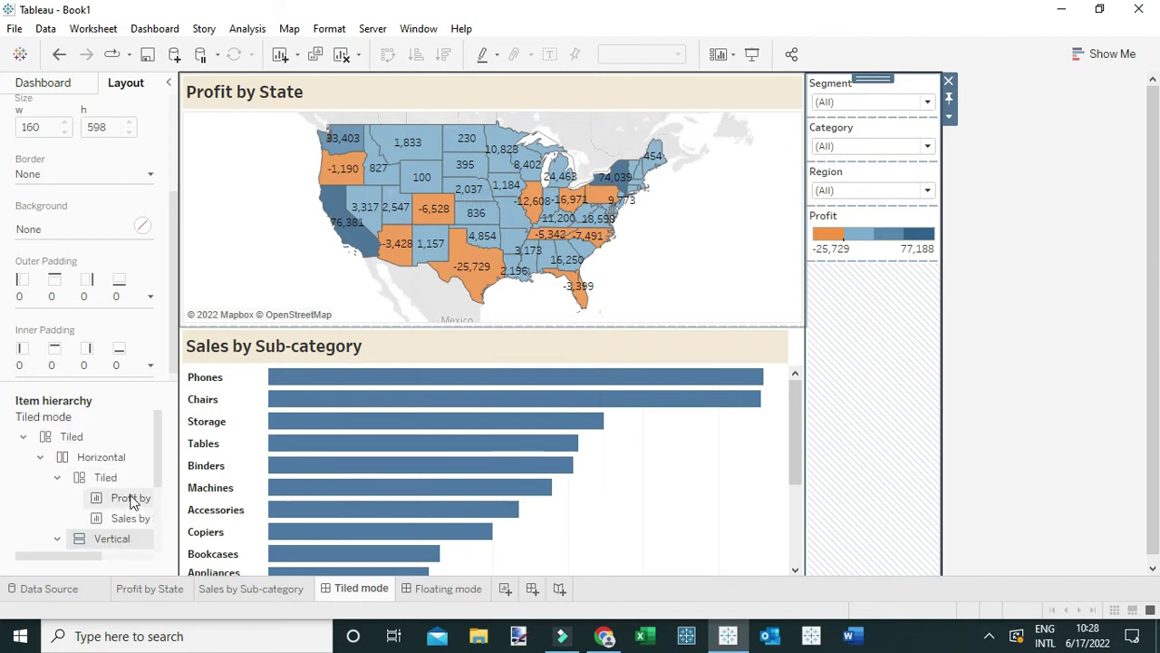
pyautogui.click(133, 499)
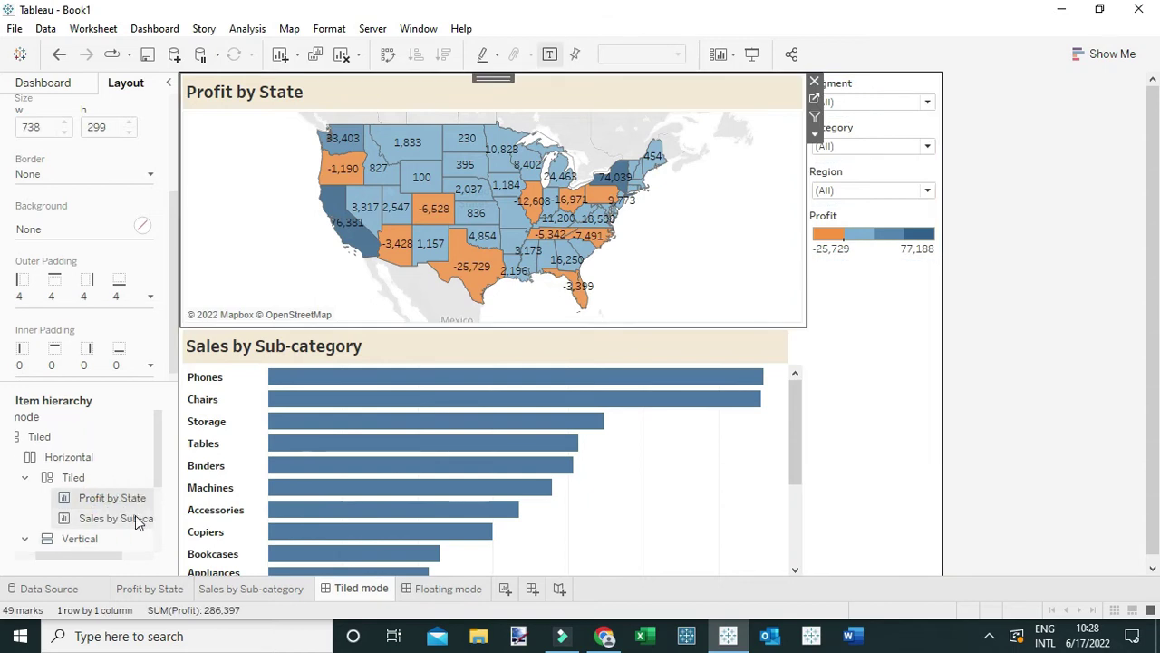
pyautogui.click(136, 520)
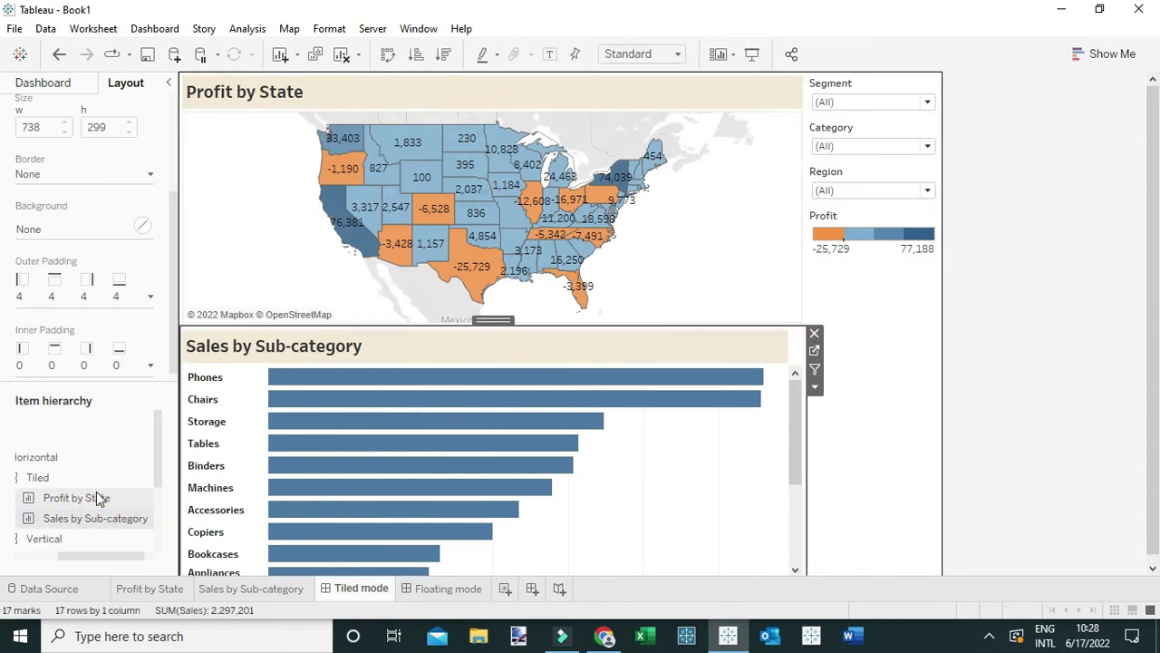
pyautogui.click(38, 480)
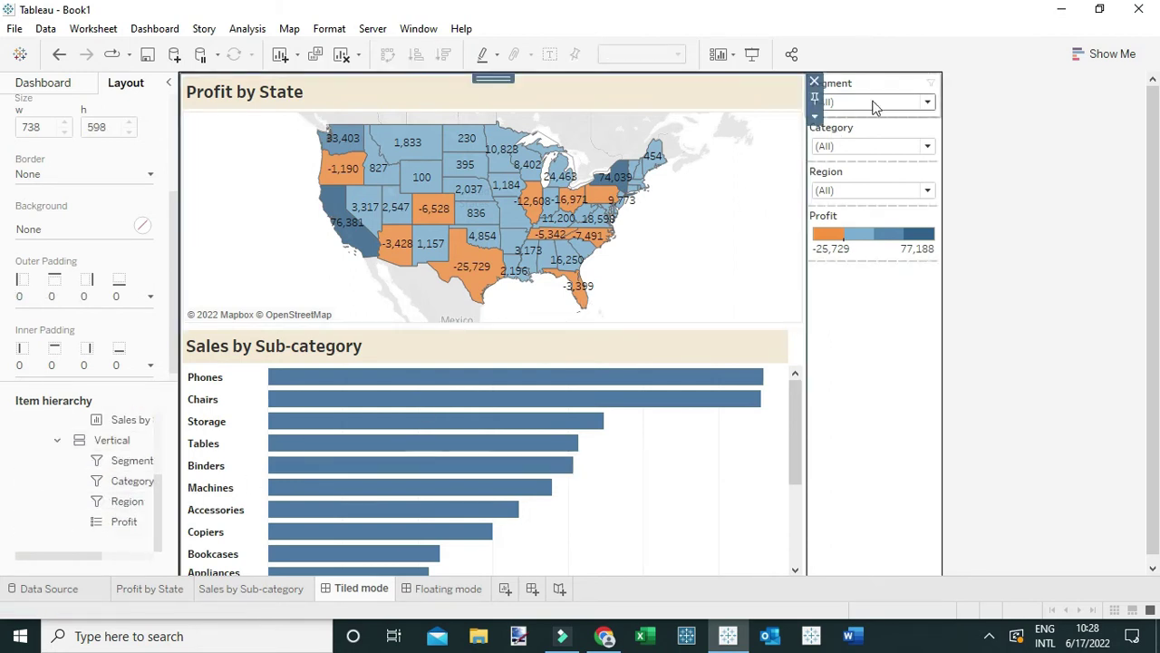
# Select the Segment, Category and Region filters and Profit legend, then begin renaming the Vertical container.
pyautogui.click(124, 461)
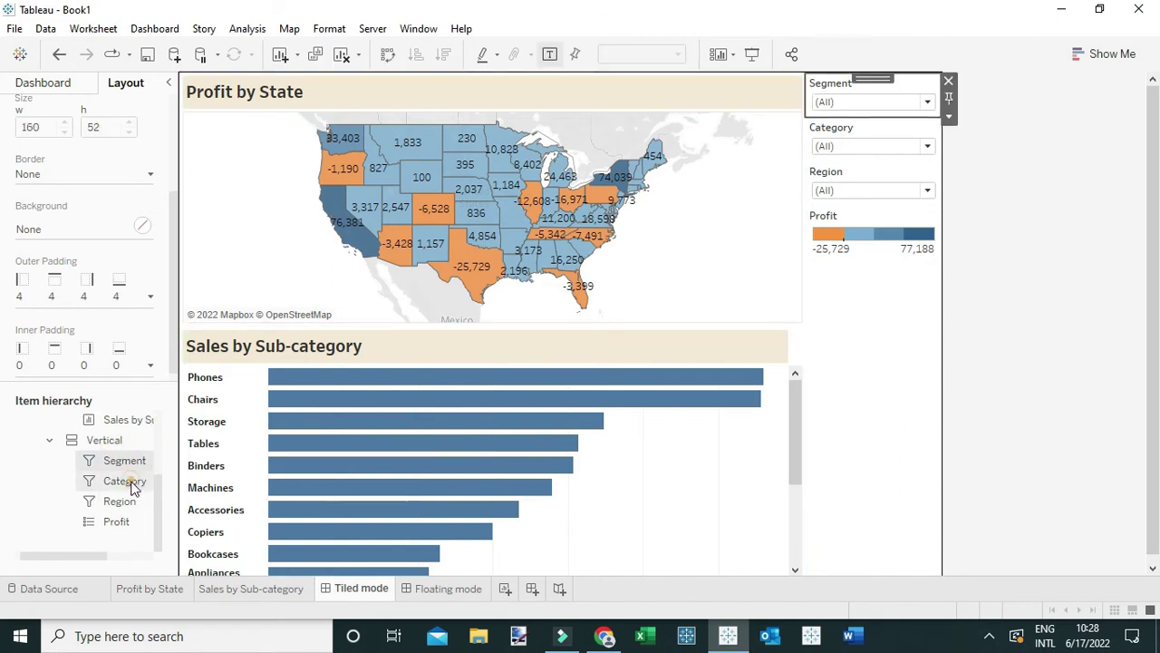
pyautogui.click(134, 485)
pyautogui.click(117, 505)
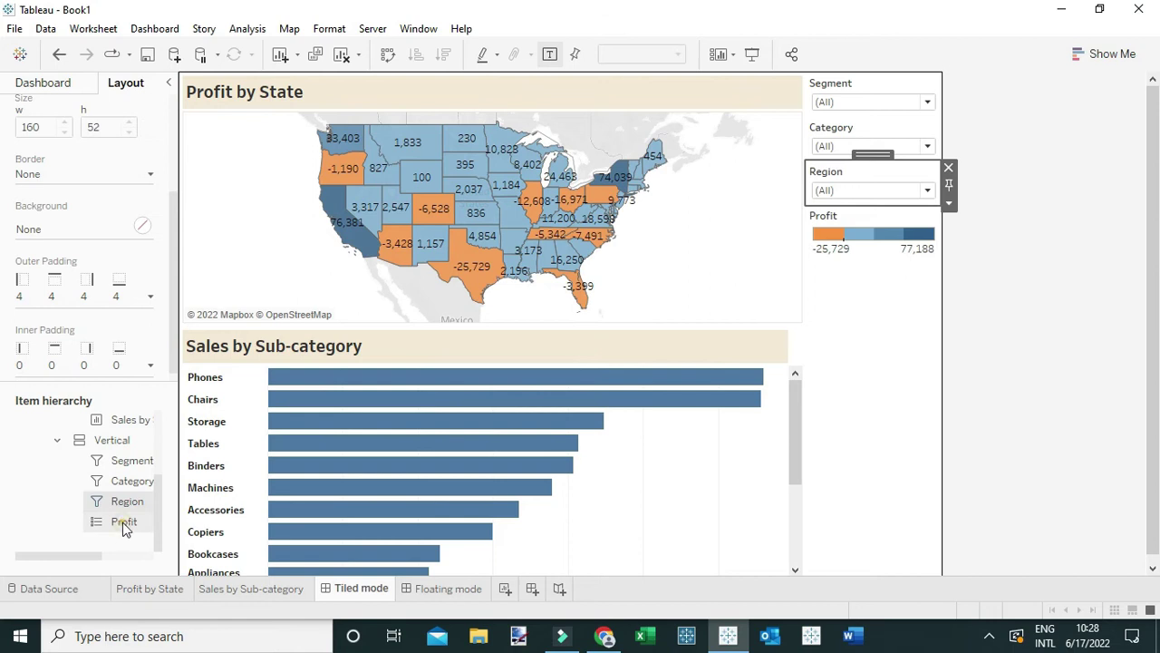
pyautogui.click(125, 523)
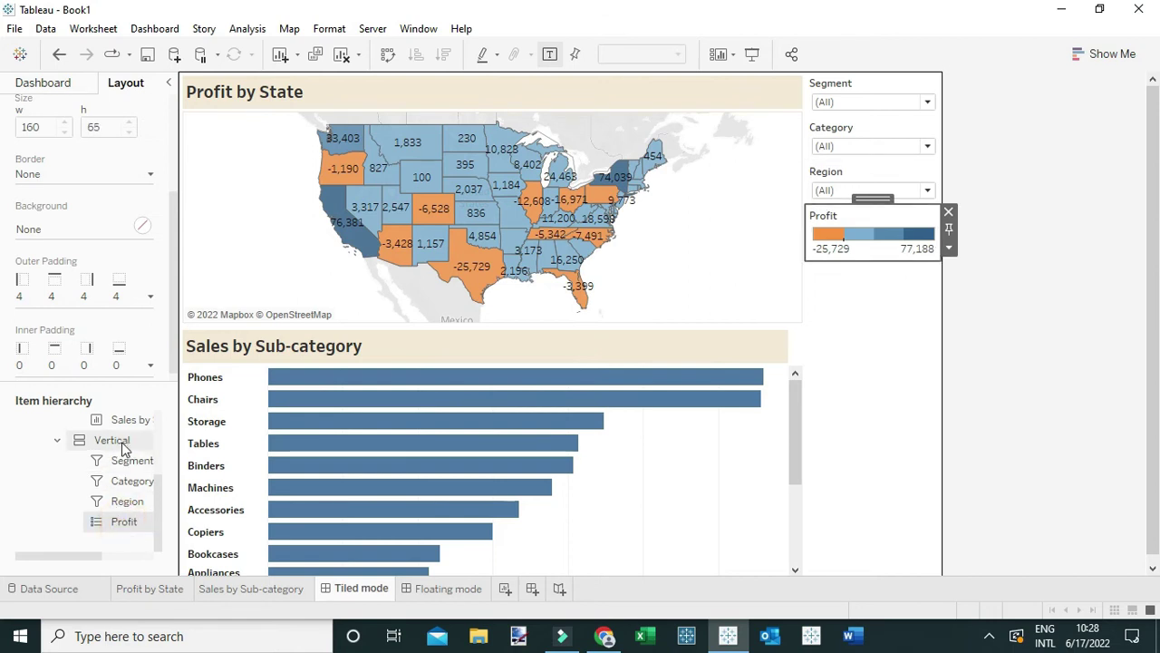
pyautogui.click(106, 445)
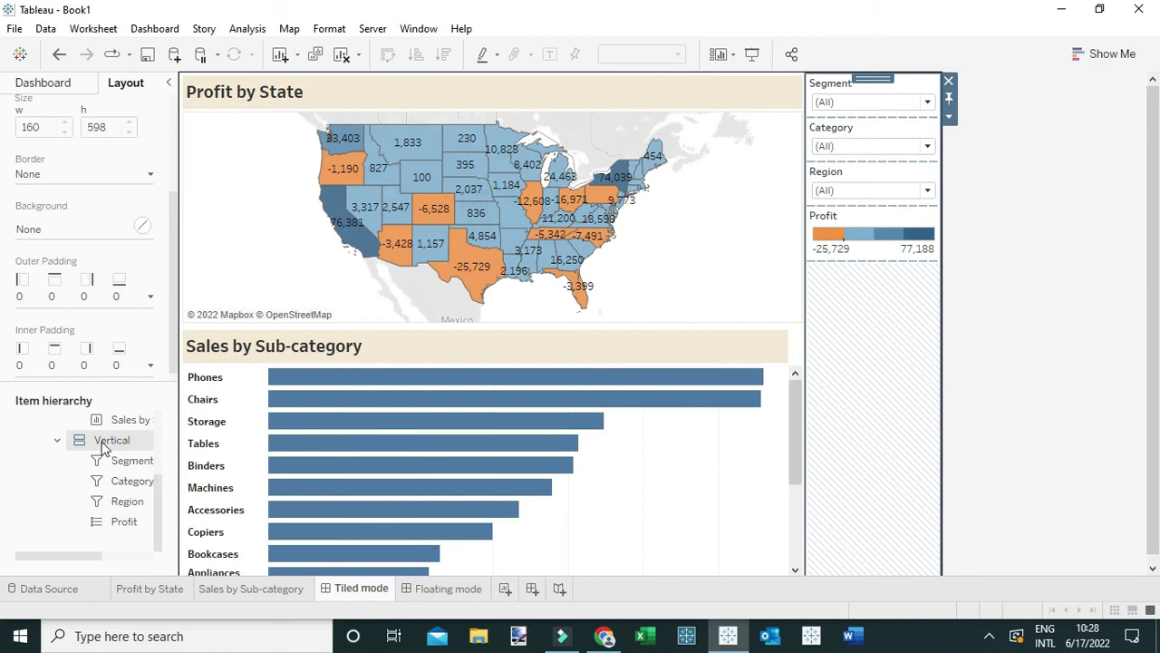
pyautogui.click(104, 442)
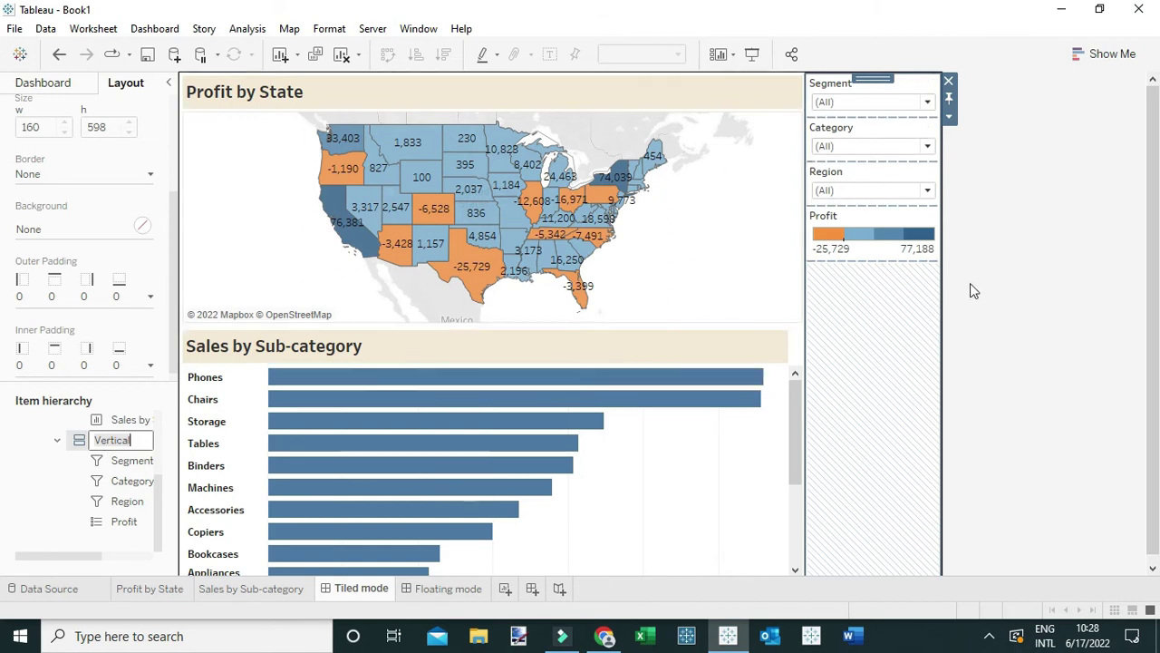
# Add a Show/Hide button to the filter container, sized 38 × 33, in the Profit by State title bar.
pyautogui.click(950, 118)
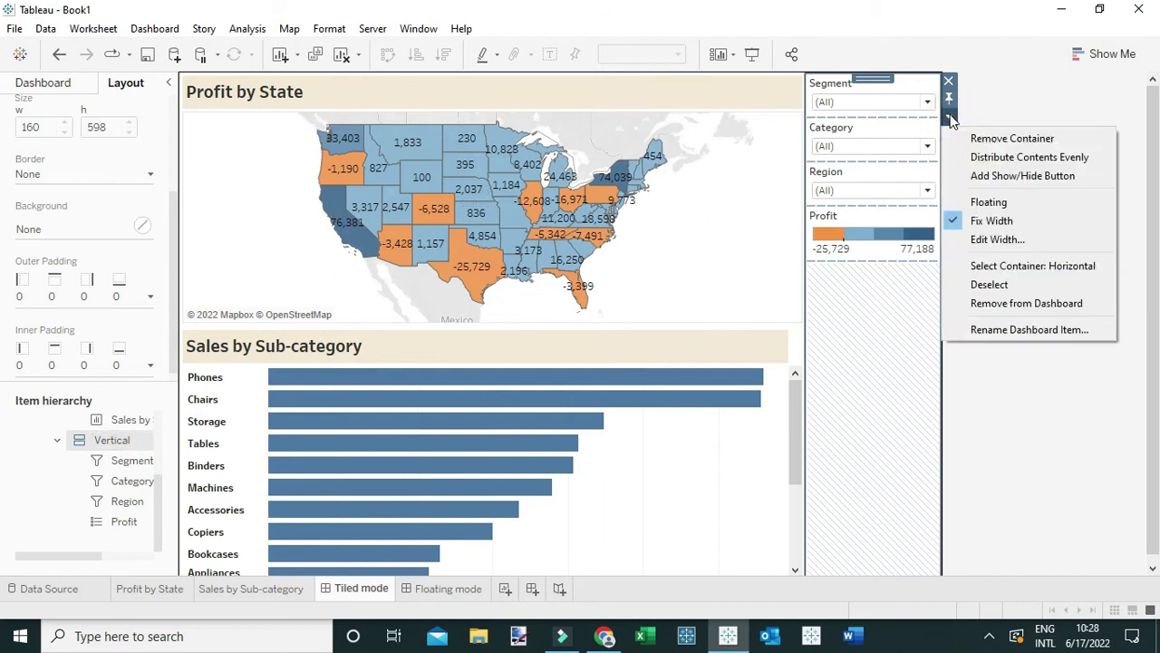
pyautogui.click(994, 178)
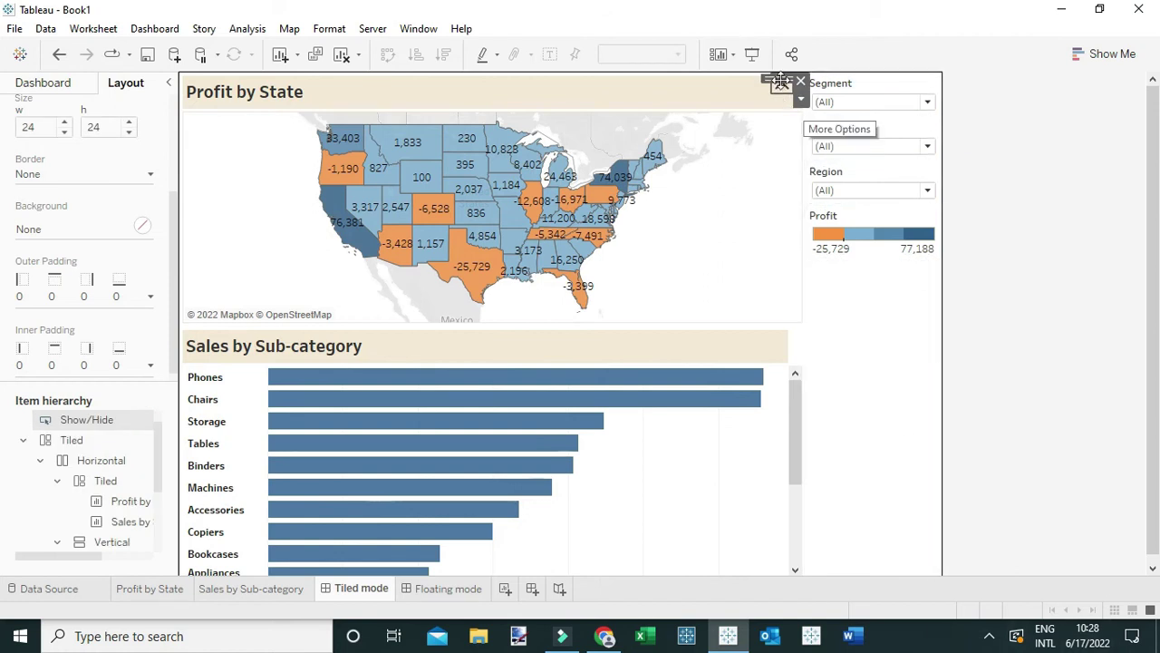
pyautogui.moveTo(781, 80); pyautogui.dragTo(729, 90)
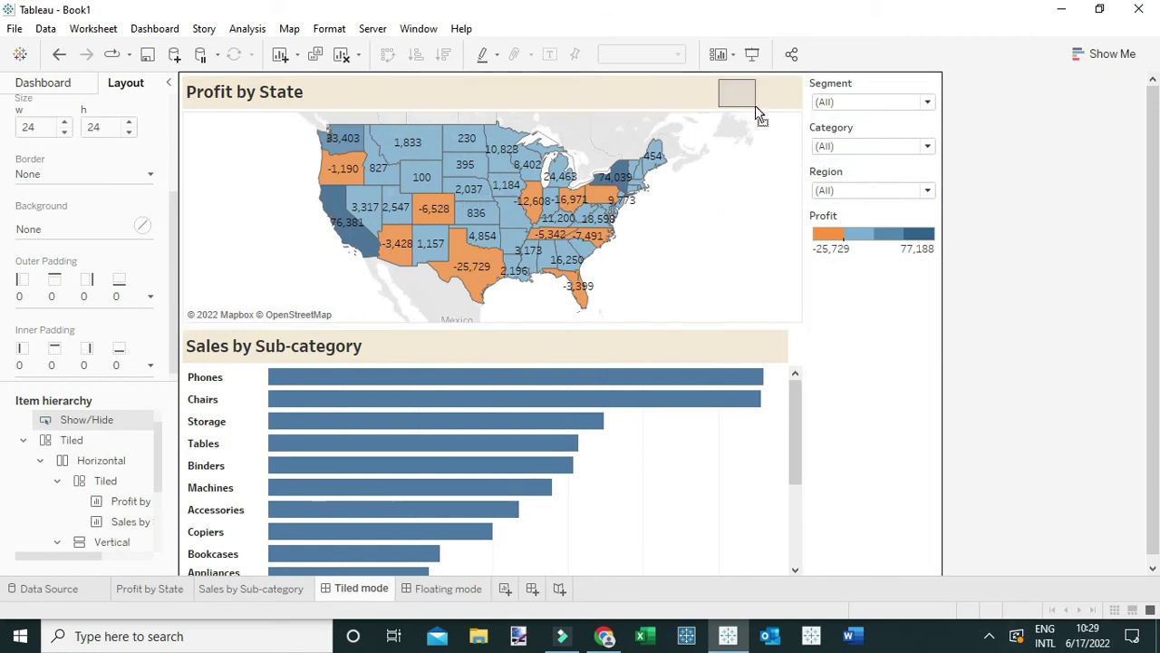
pyautogui.moveTo(760, 116); pyautogui.dragTo(766, 75)
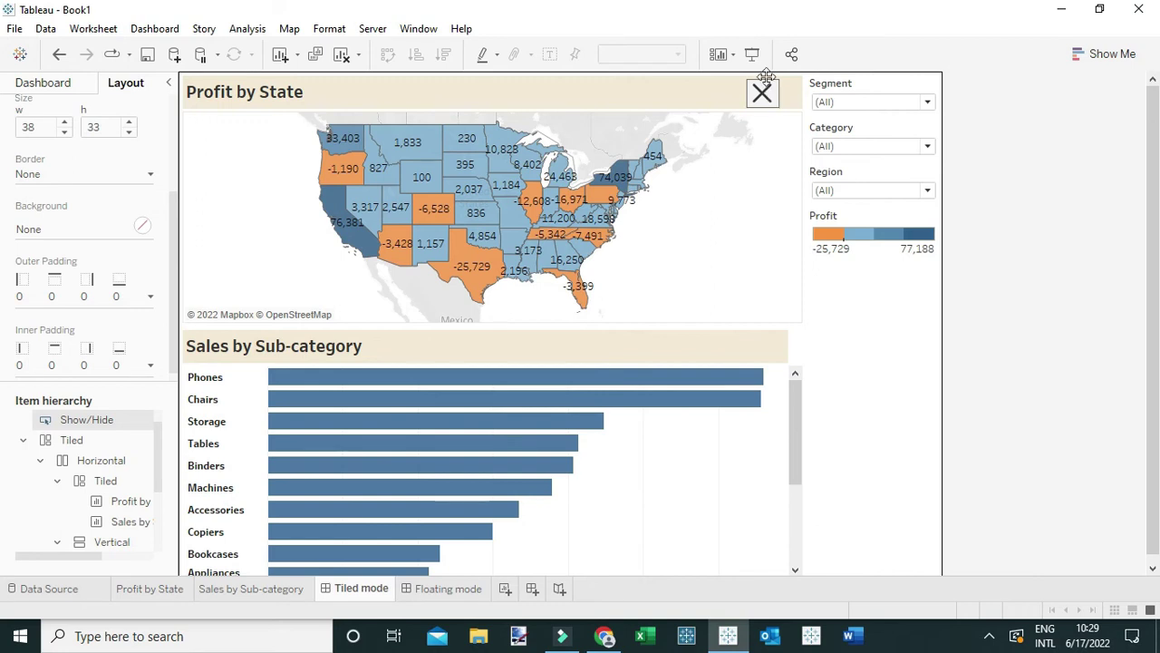
pyautogui.click(1002, 308)
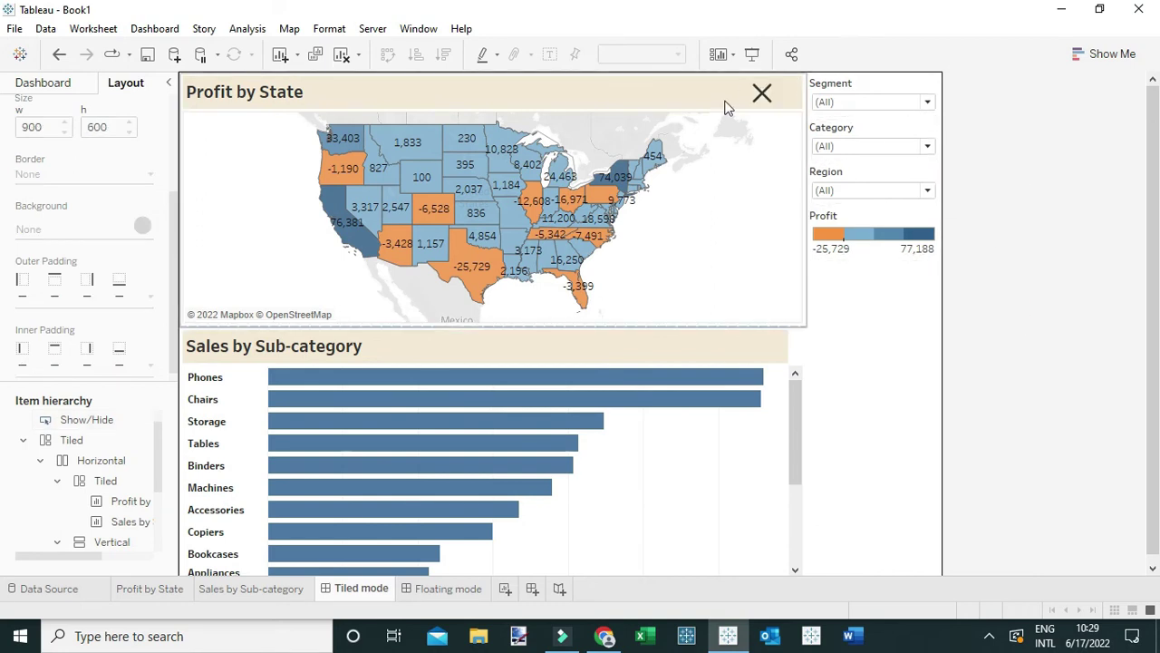
# In Presentation Mode, collapse, reopen and re-collapse the filter panel, then exit the preview.
pyautogui.click(751, 56)
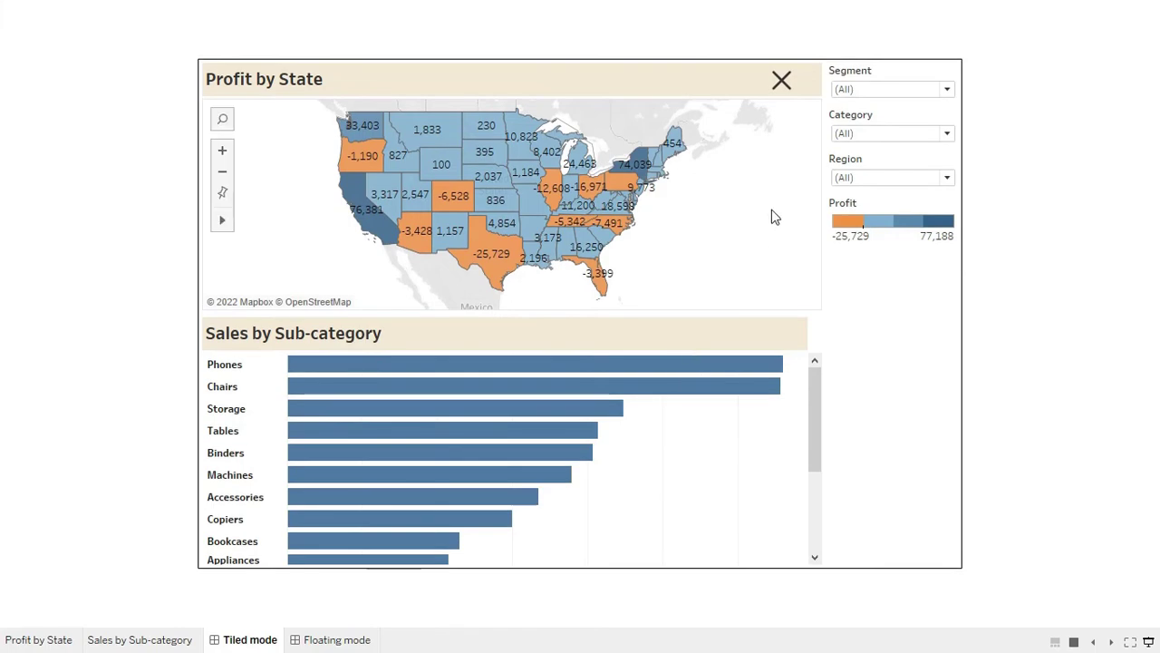
pyautogui.click(784, 83)
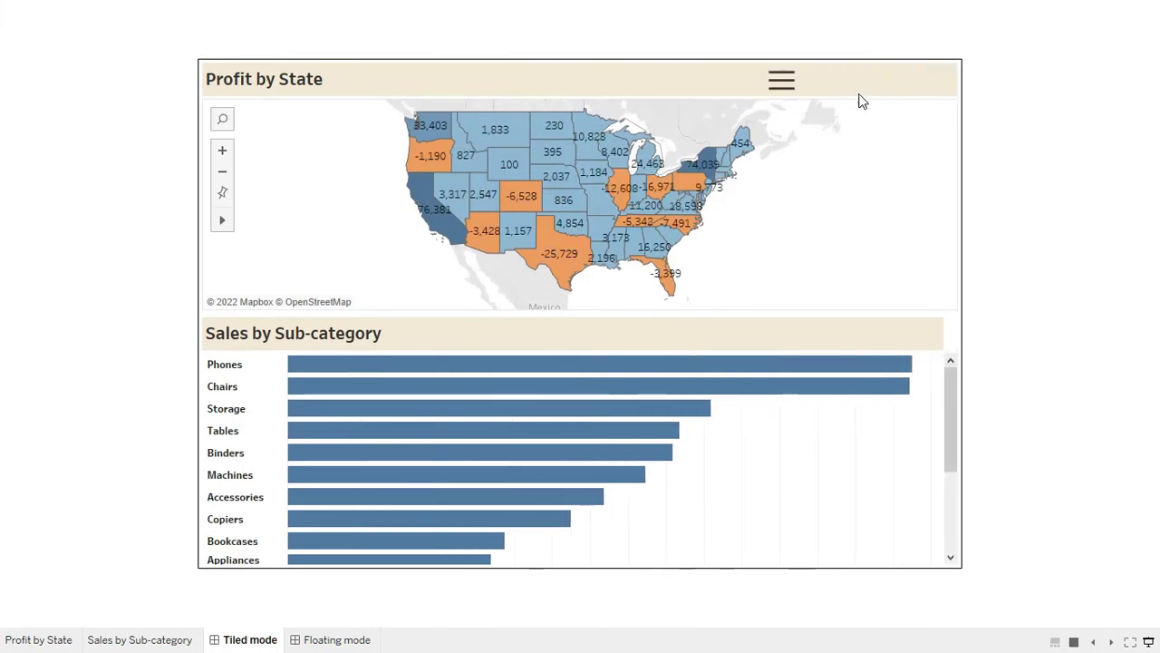
pyautogui.click(785, 81)
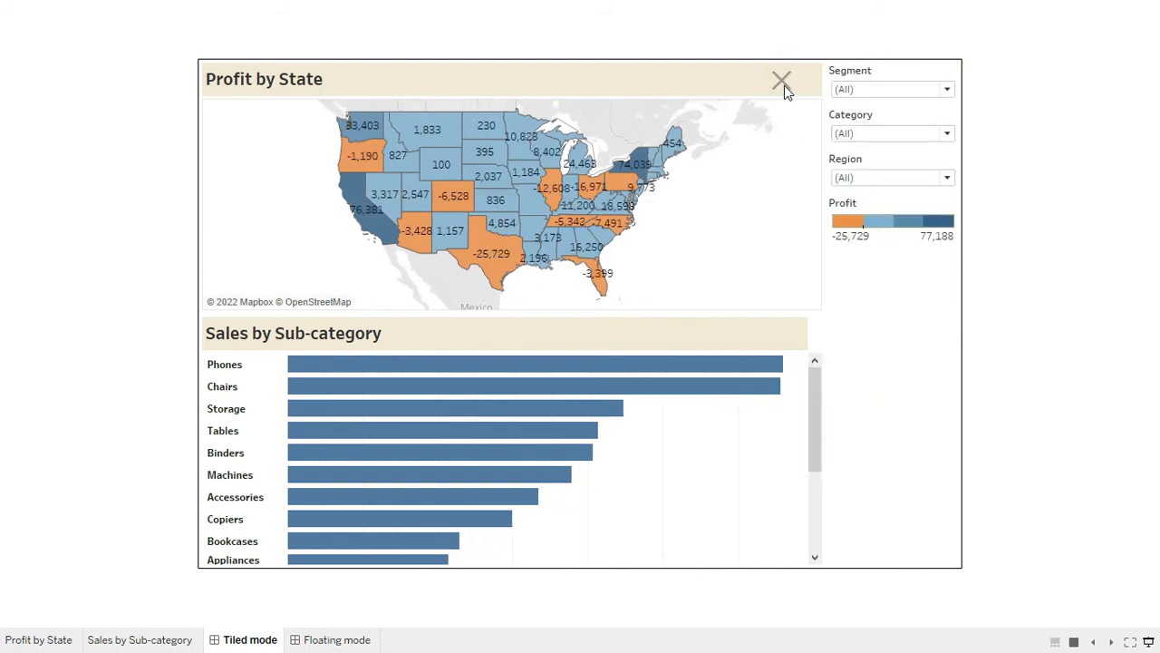
pyautogui.click(782, 84)
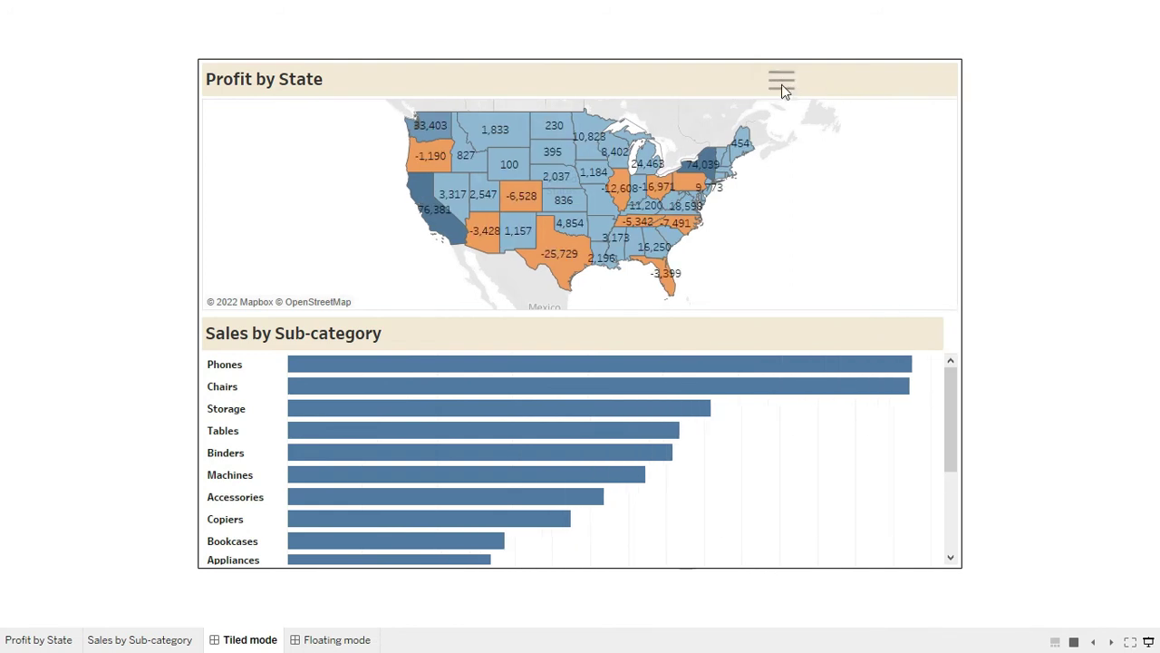
pyautogui.click(1149, 641)
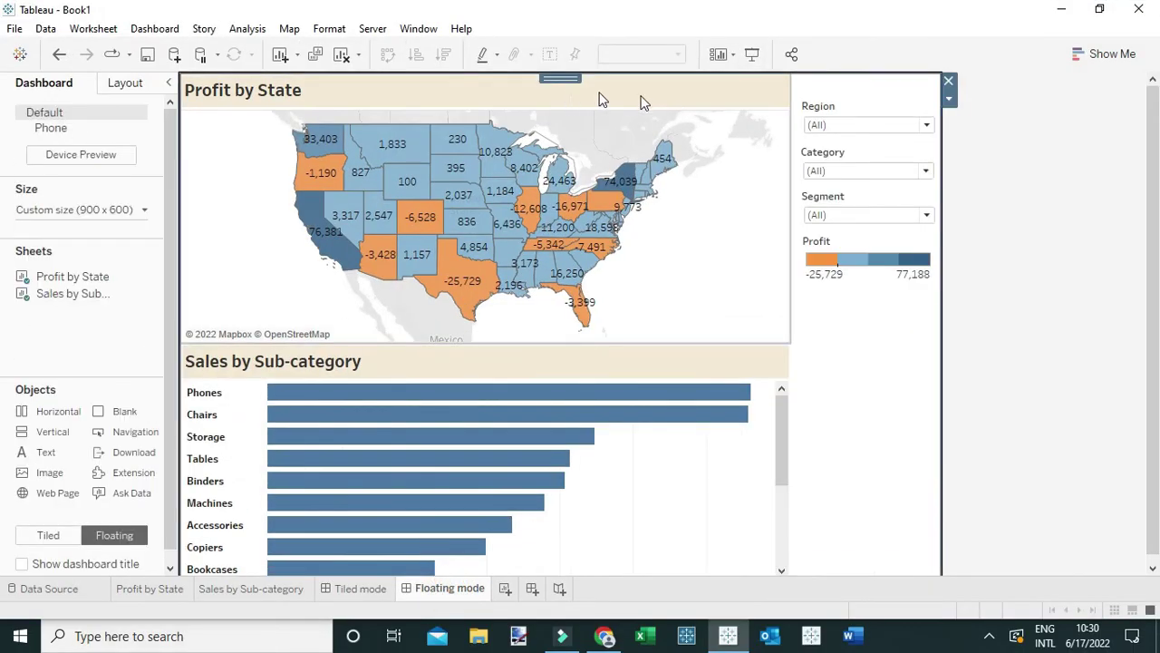
pyautogui.moveTo(702, 151)
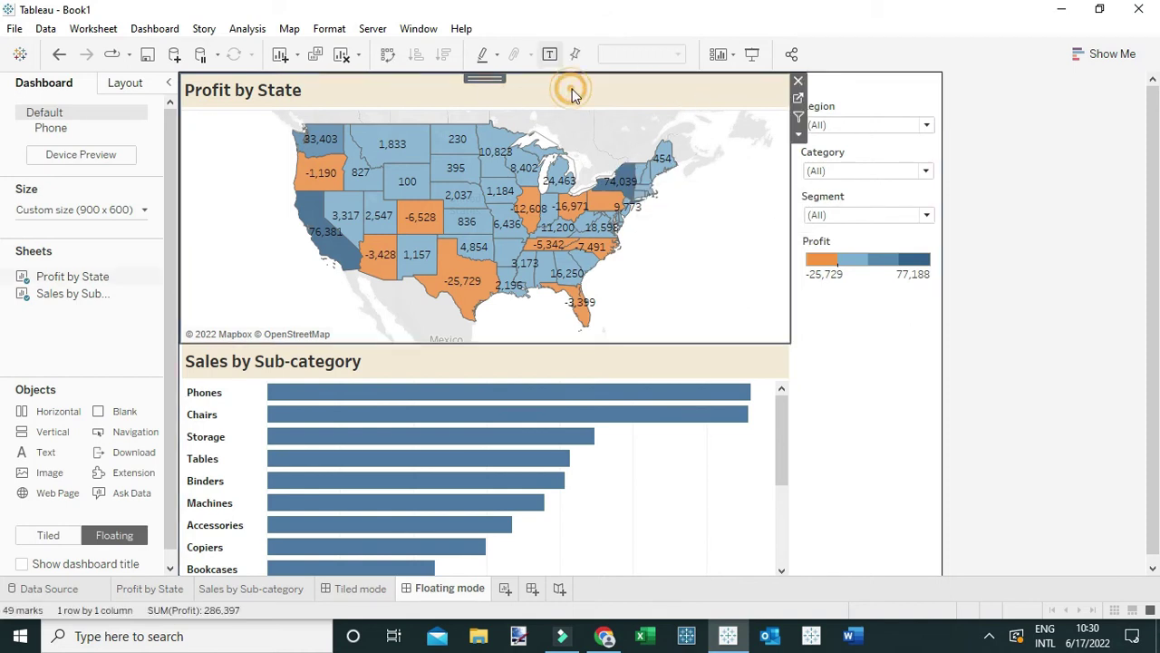
pyautogui.click(681, 370)
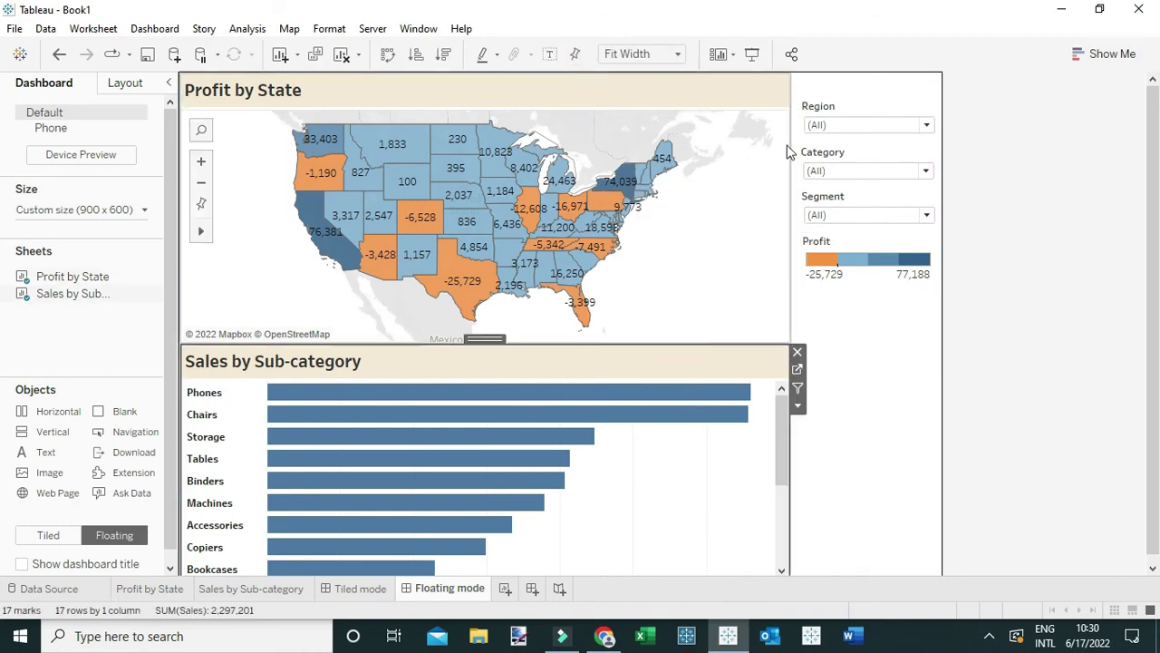
pyautogui.click(856, 115)
pyautogui.click(872, 159)
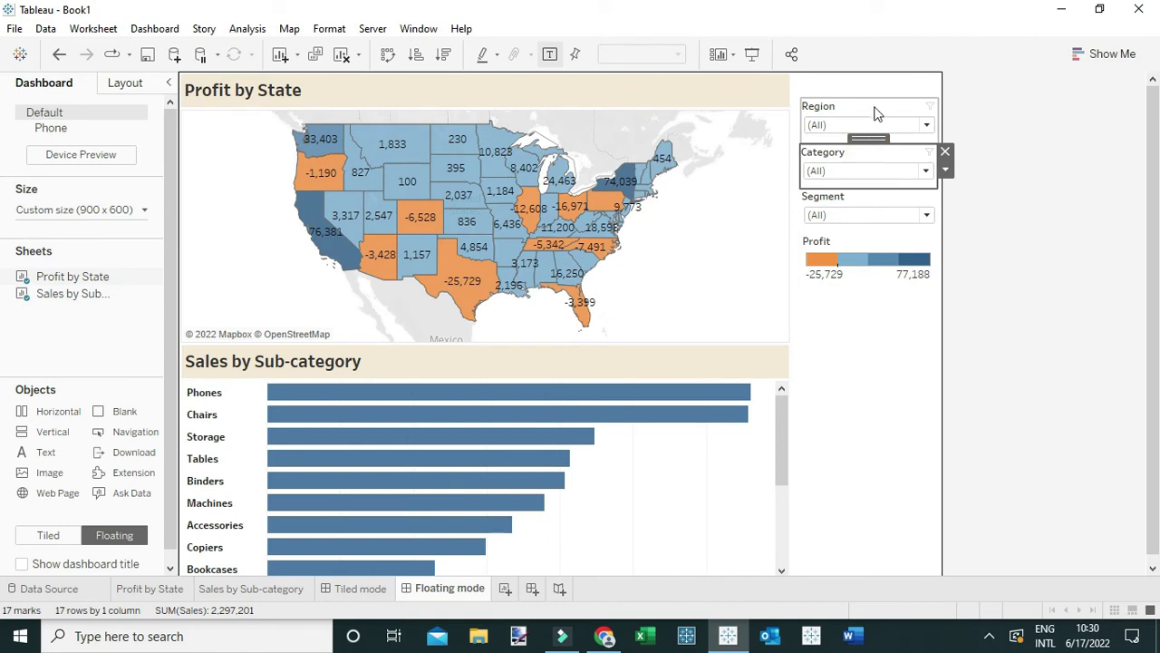
pyautogui.click(875, 109)
pyautogui.moveTo(868, 92)
pyautogui.mouseDown()
pyautogui.moveTo(834, 98)
pyautogui.moveTo(867, 96)
pyautogui.mouseUp()
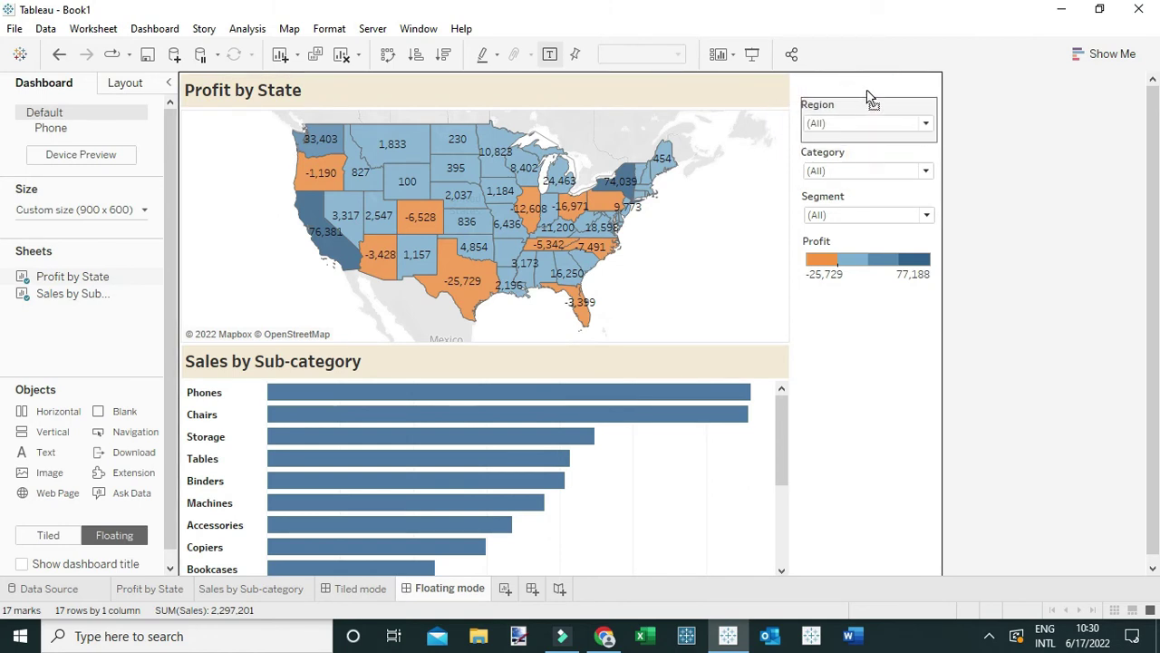
pyautogui.click(802, 87)
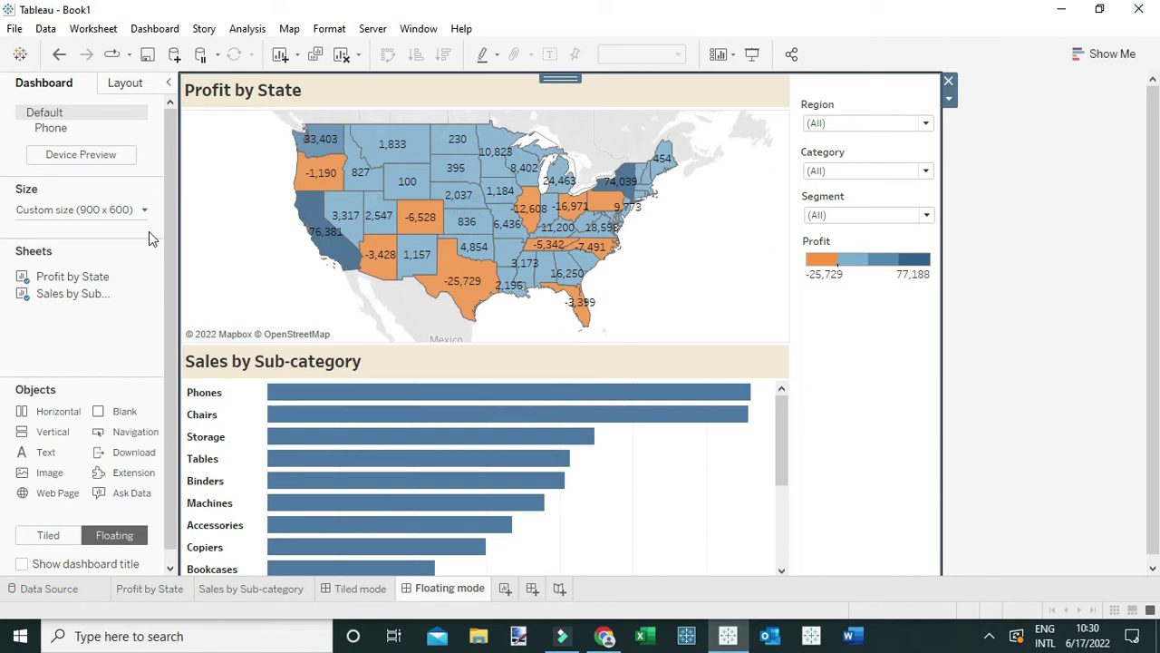
pyautogui.click(122, 84)
pyautogui.scroll(-1, 51, 324)
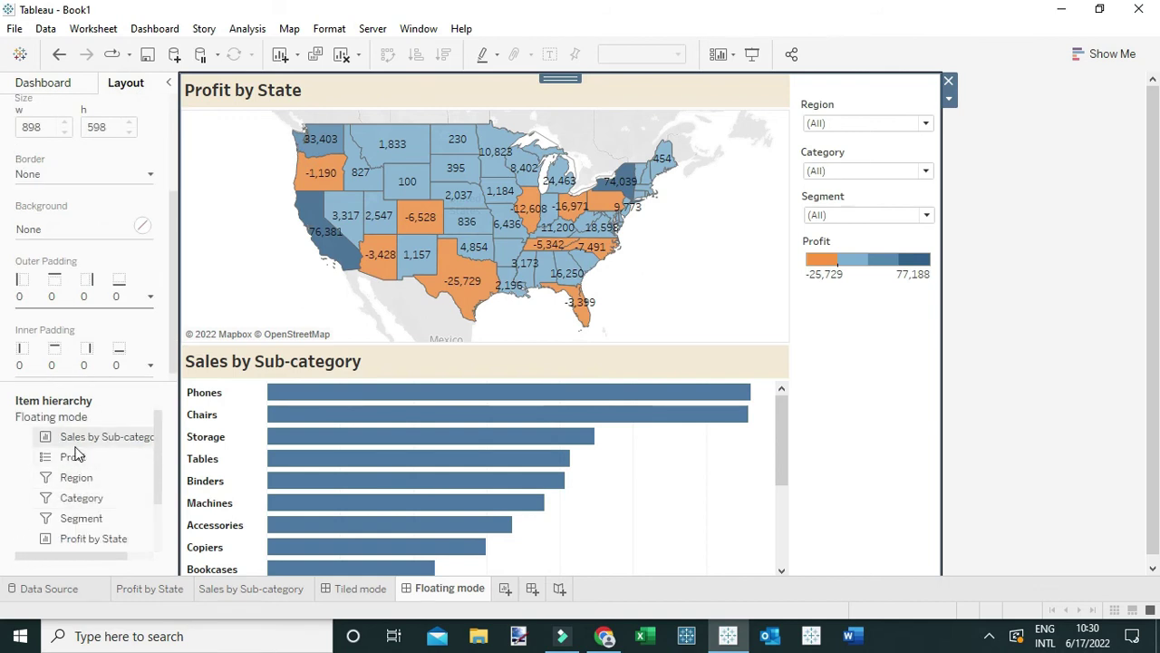
pyautogui.click(662, 294)
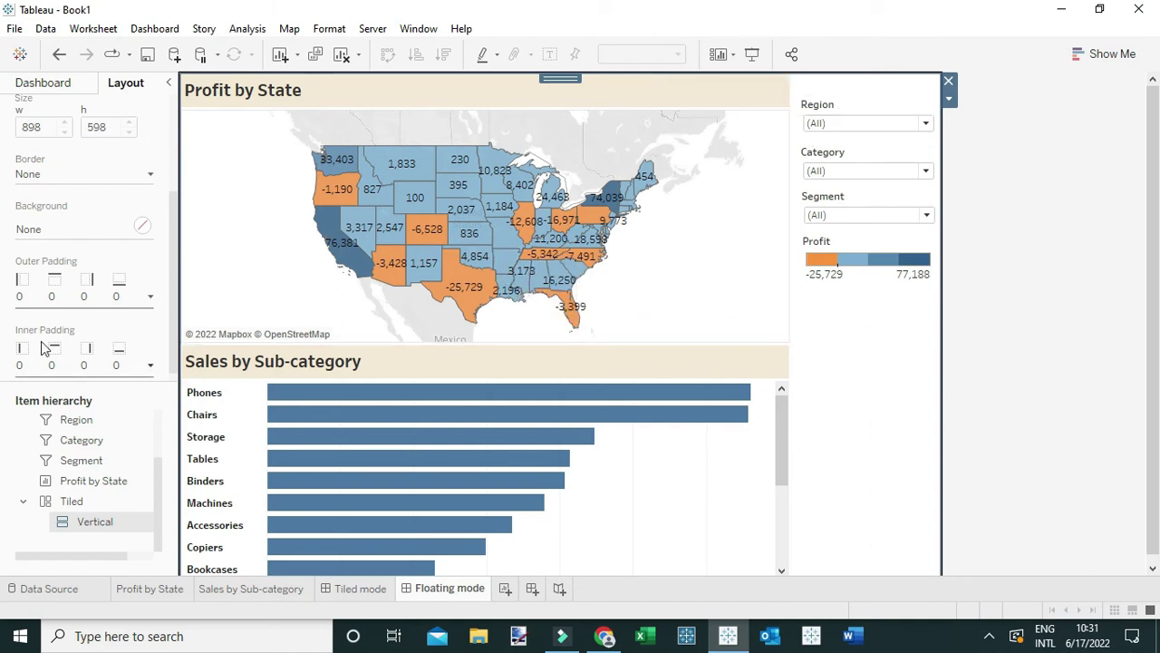
pyautogui.click(52, 82)
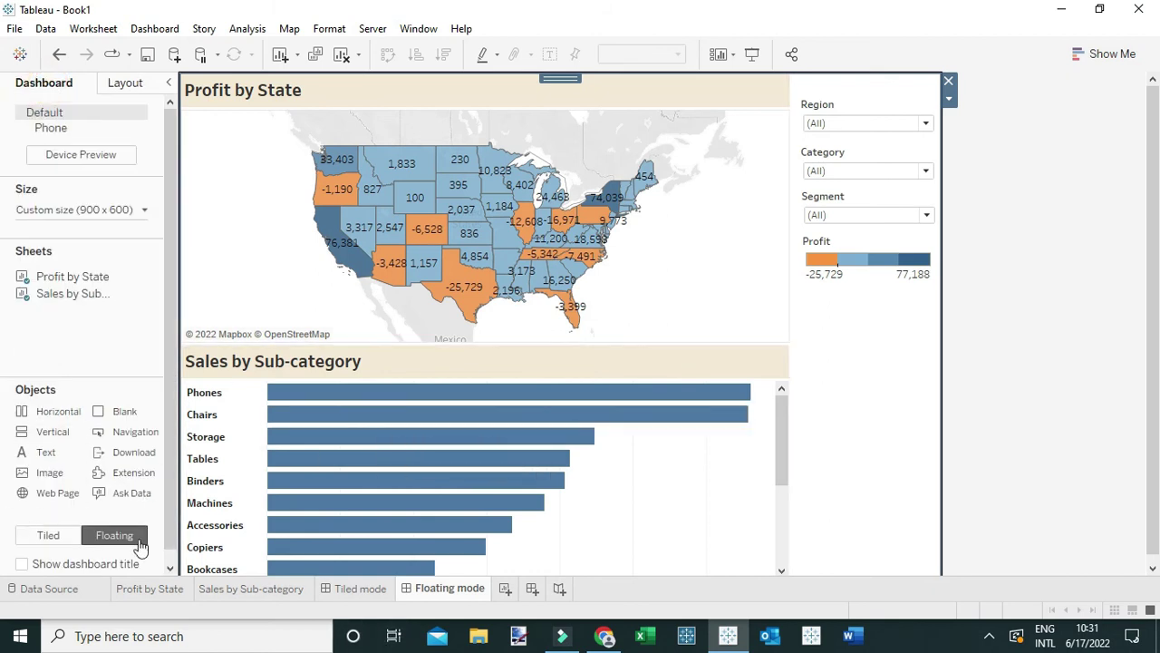
# Add a floating Vertical container, resize it tall and narrow, and position it over the map's right side.
pyautogui.moveTo(51, 436); pyautogui.dragTo(740, 103)
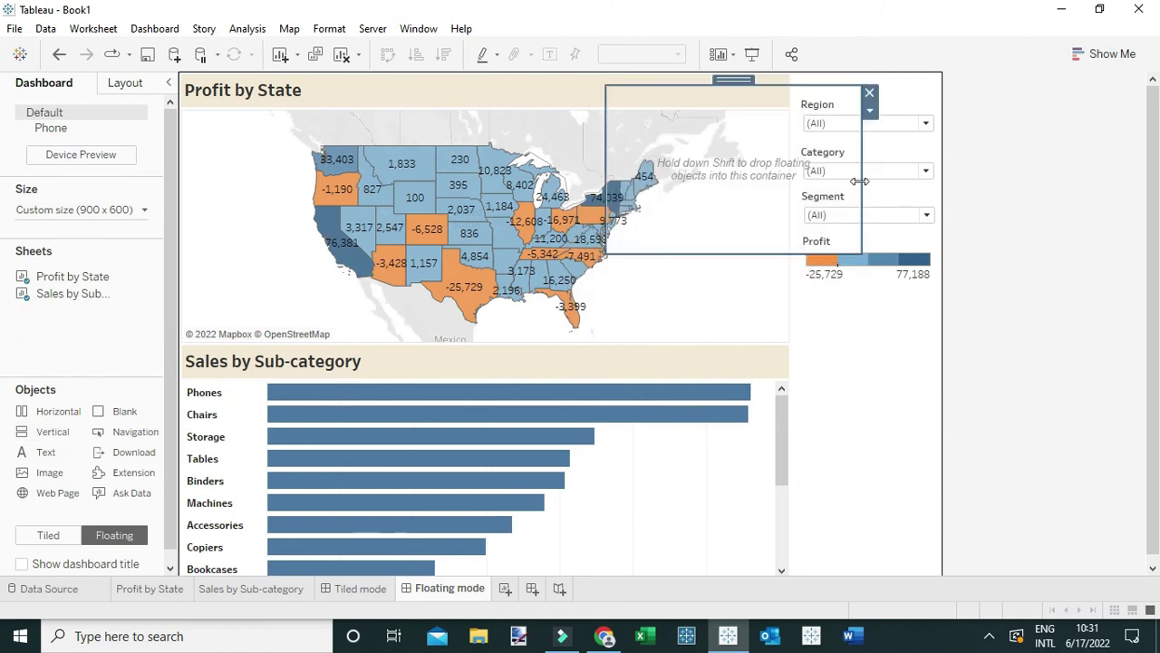
pyautogui.moveTo(859, 182); pyautogui.dragTo(779, 176)
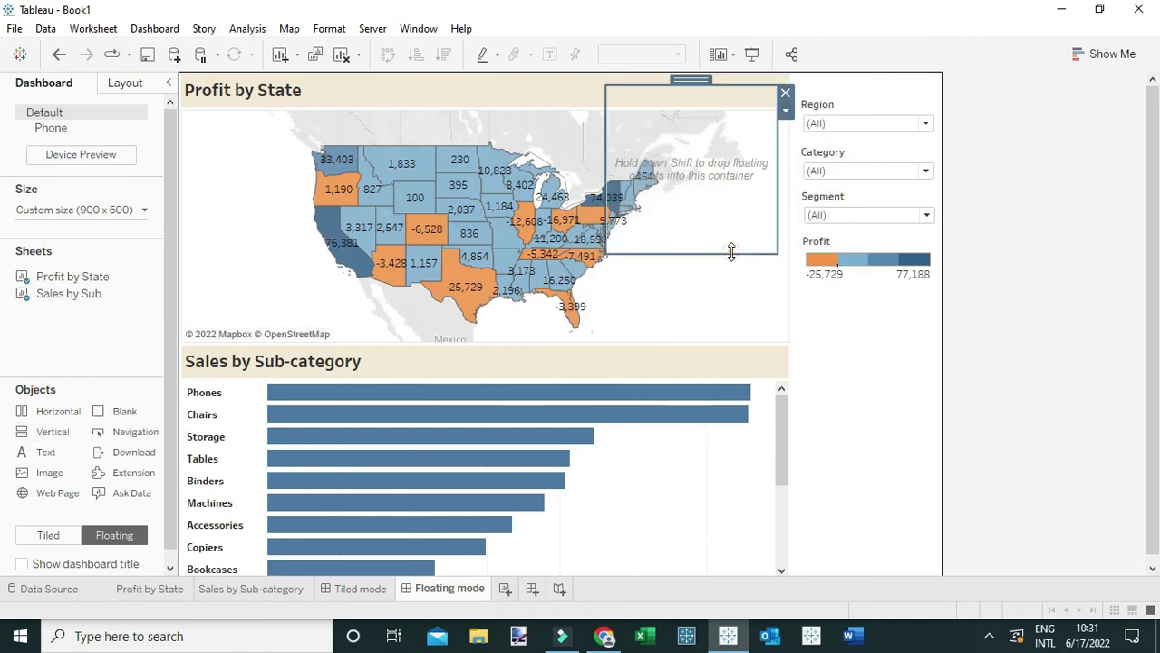
pyautogui.moveTo(731, 252); pyautogui.dragTo(745, 361)
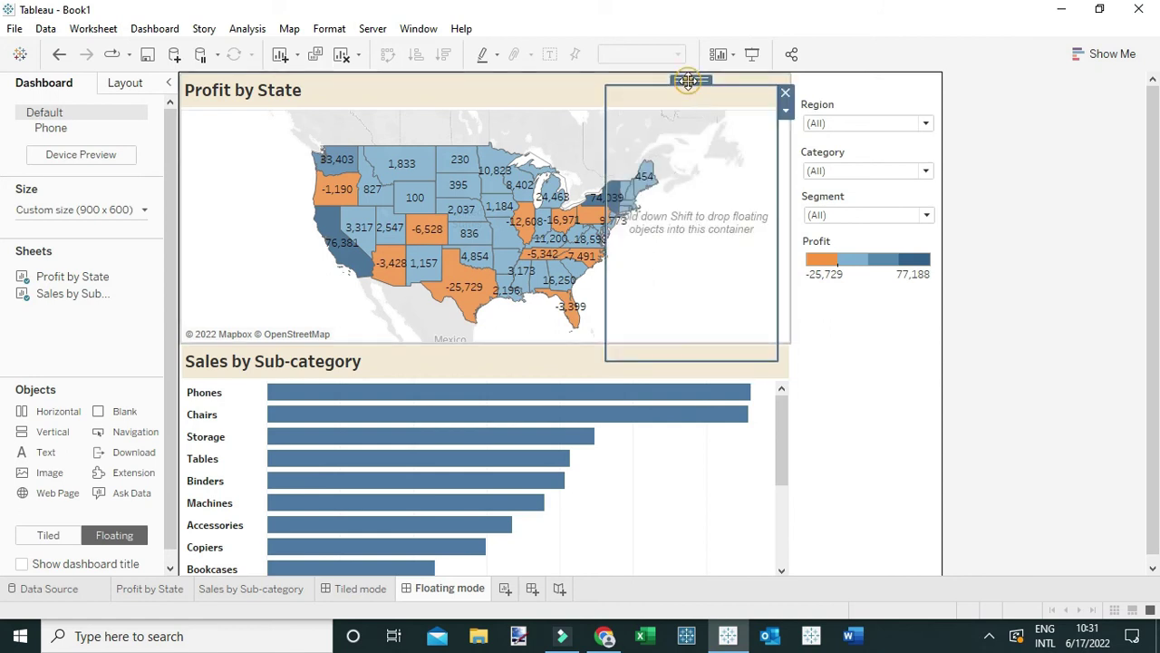
pyautogui.moveTo(688, 81); pyautogui.dragTo(706, 80)
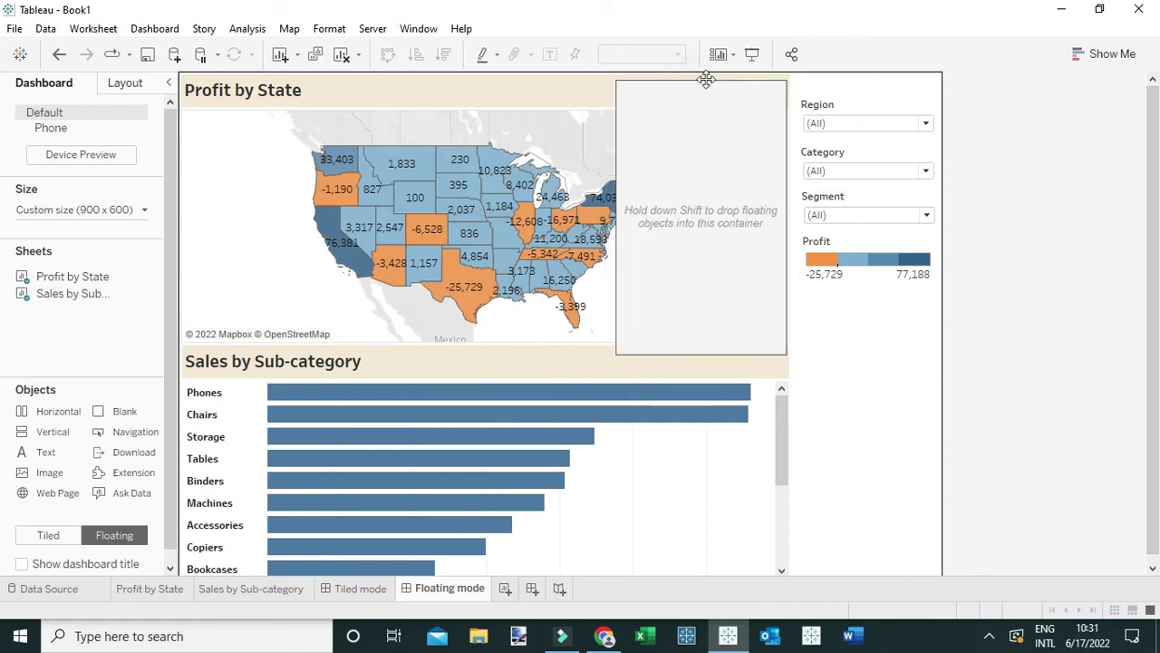
pyautogui.click(869, 108)
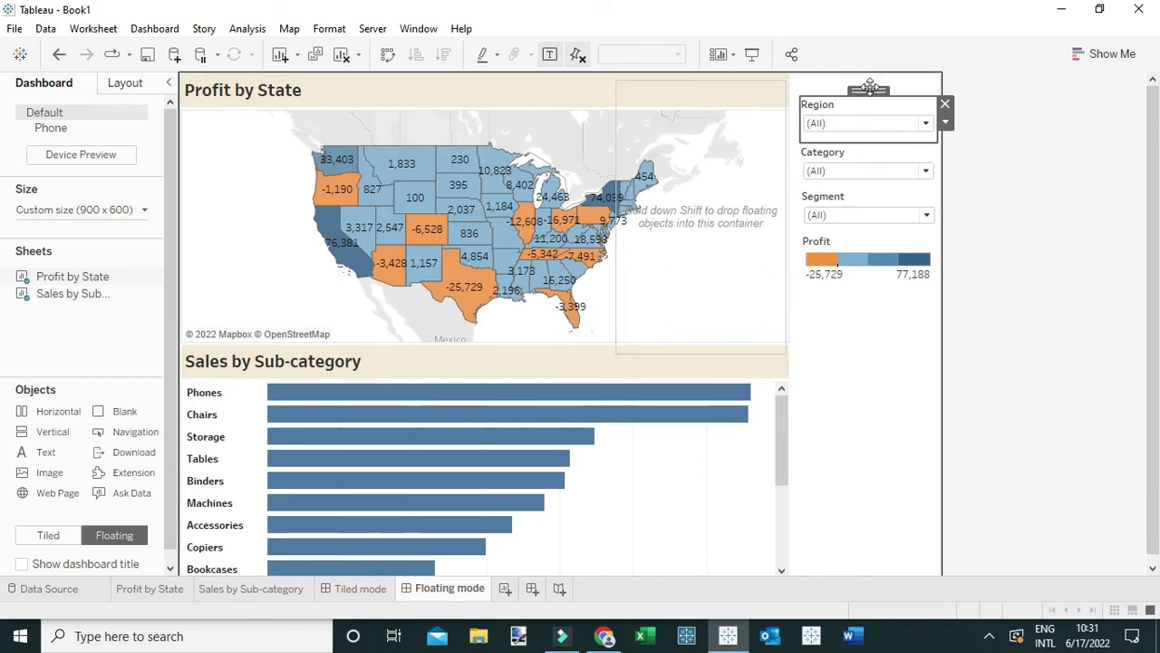
# Move the Region, Category and Segment filters and Profit legend into the container, then place it right of the map.
pyautogui.moveTo(869, 88); pyautogui.dragTo(778, 122)
pyautogui.click(875, 162)
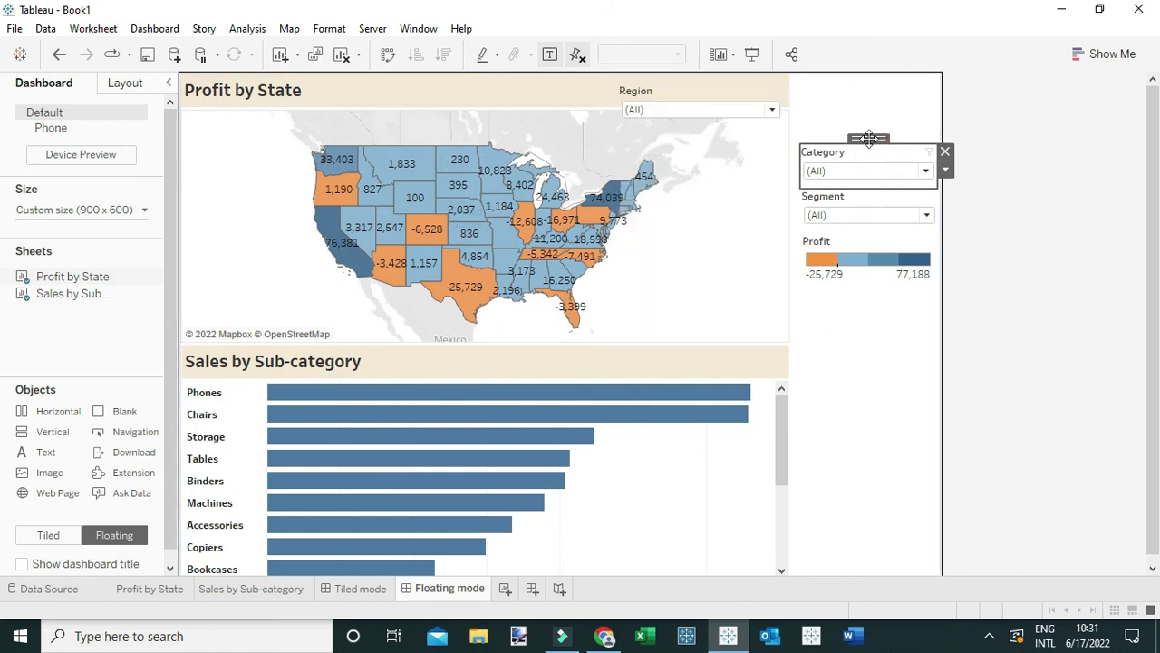
pyautogui.moveTo(869, 136); pyautogui.dragTo(738, 149)
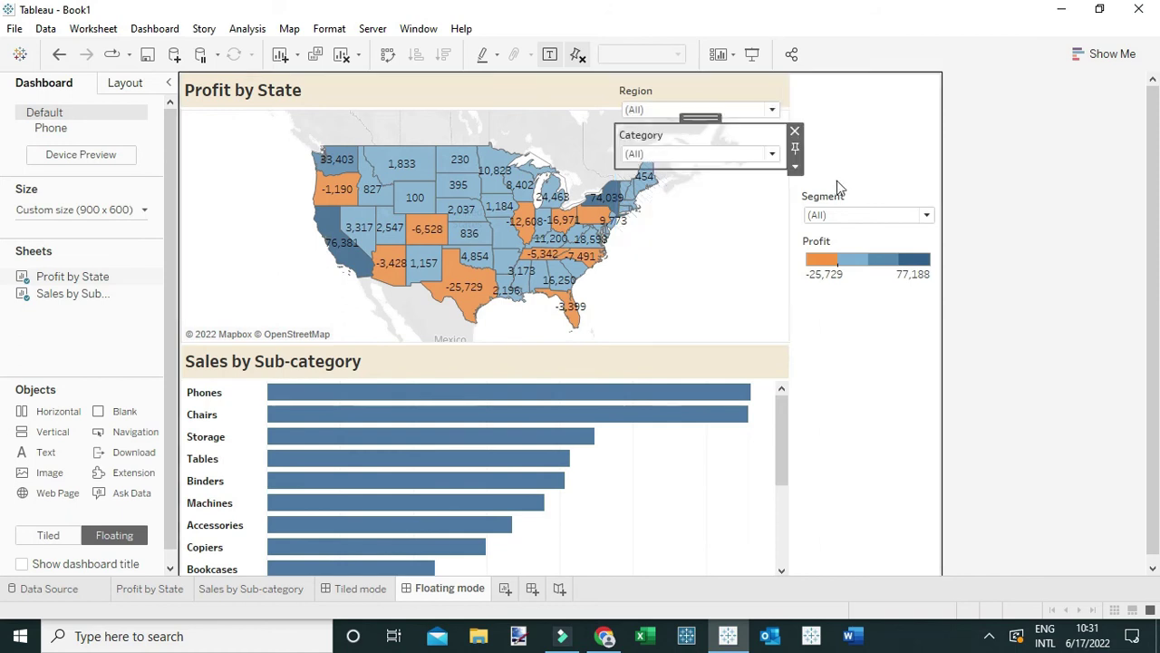
pyautogui.click(874, 199)
pyautogui.moveTo(869, 187)
pyautogui.mouseDown()
pyautogui.moveTo(720, 200)
pyautogui.moveTo(778, 196)
pyautogui.mouseUp()
pyautogui.click(864, 229)
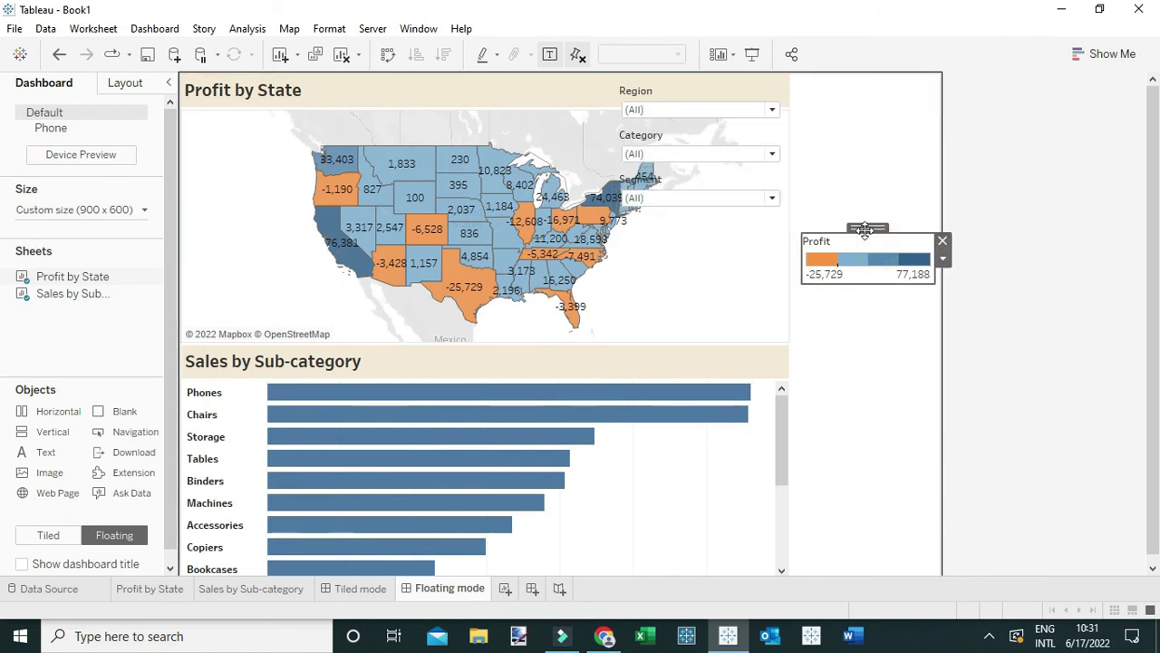
pyautogui.moveTo(821, 238); pyautogui.dragTo(733, 320)
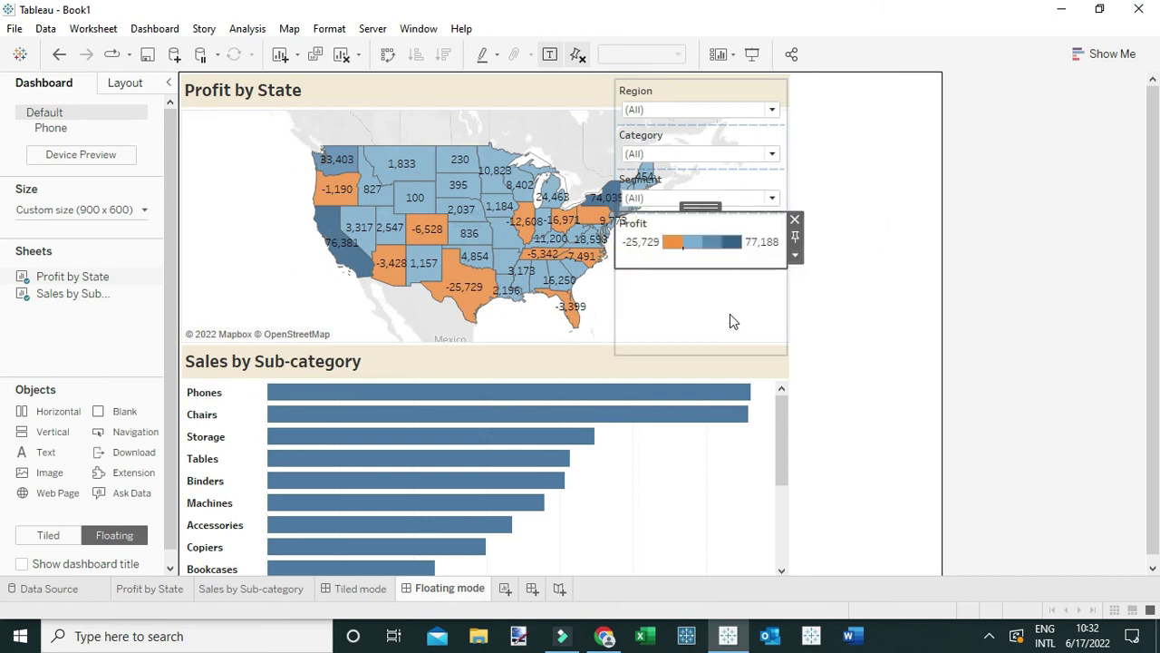
pyautogui.click(731, 327)
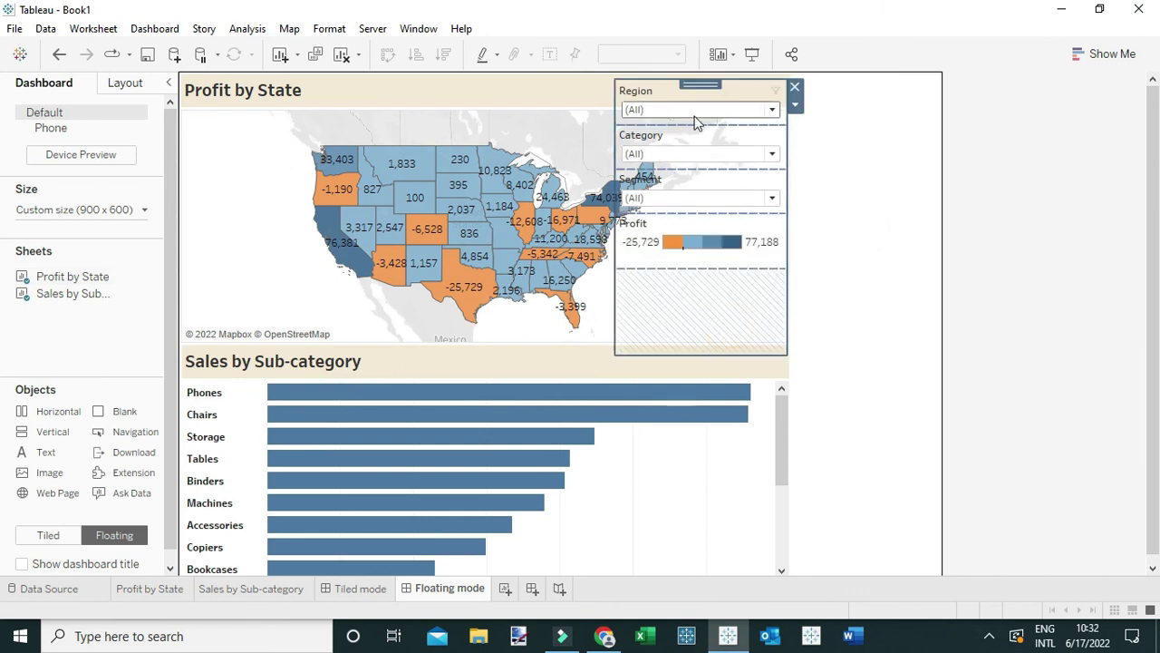
pyautogui.moveTo(702, 86); pyautogui.dragTo(845, 135)
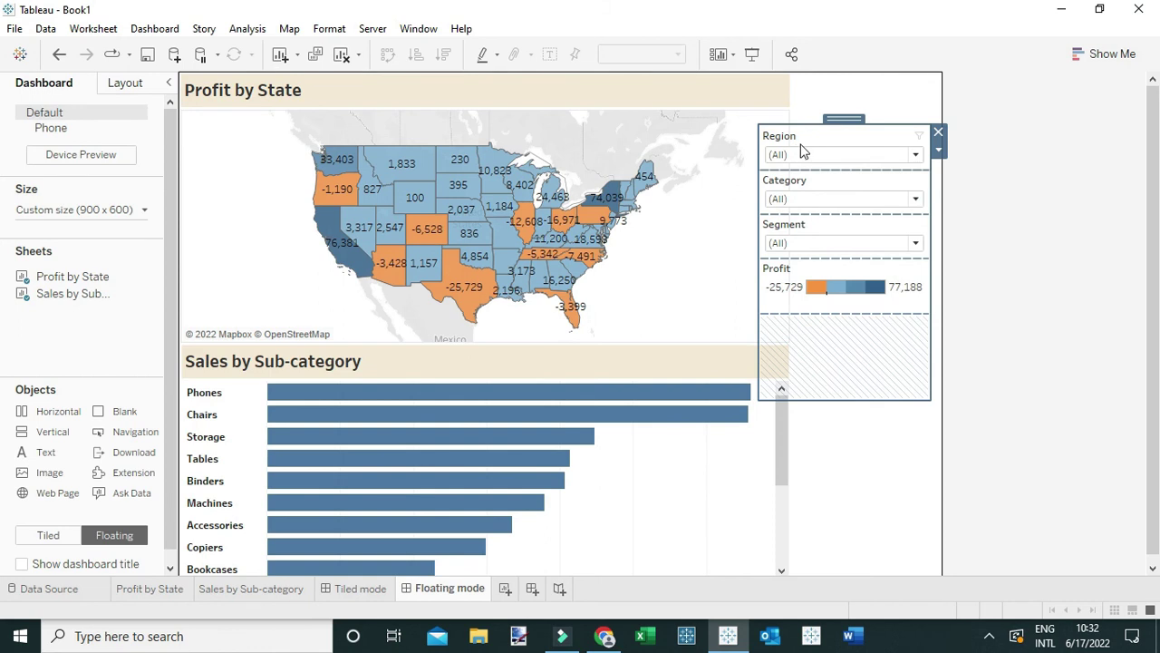
# Add a Show/Hide button to the floating container and place it in the Profit by State title bar.
pyautogui.click(939, 150)
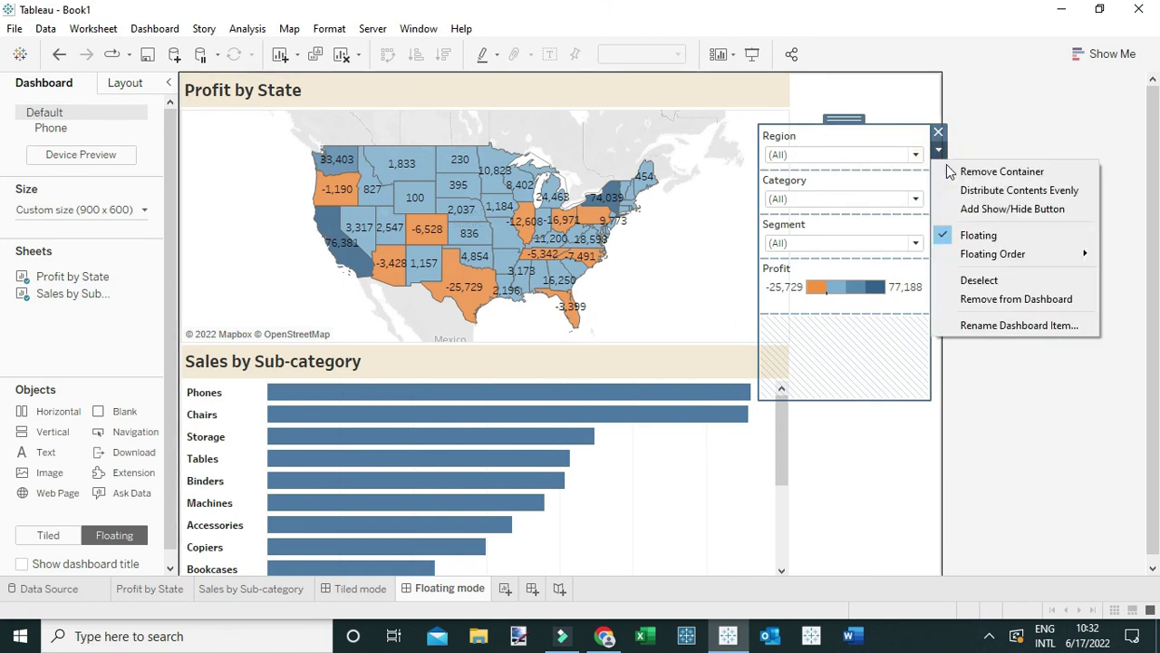
pyautogui.click(975, 209)
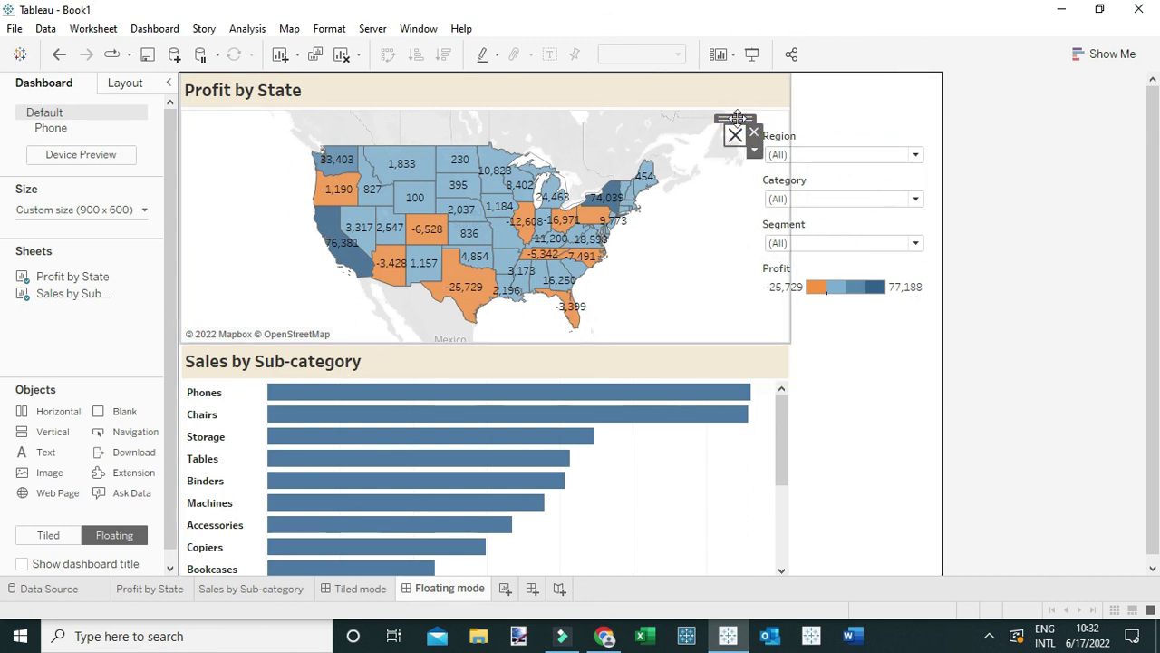
pyautogui.moveTo(736, 119); pyautogui.dragTo(745, 95)
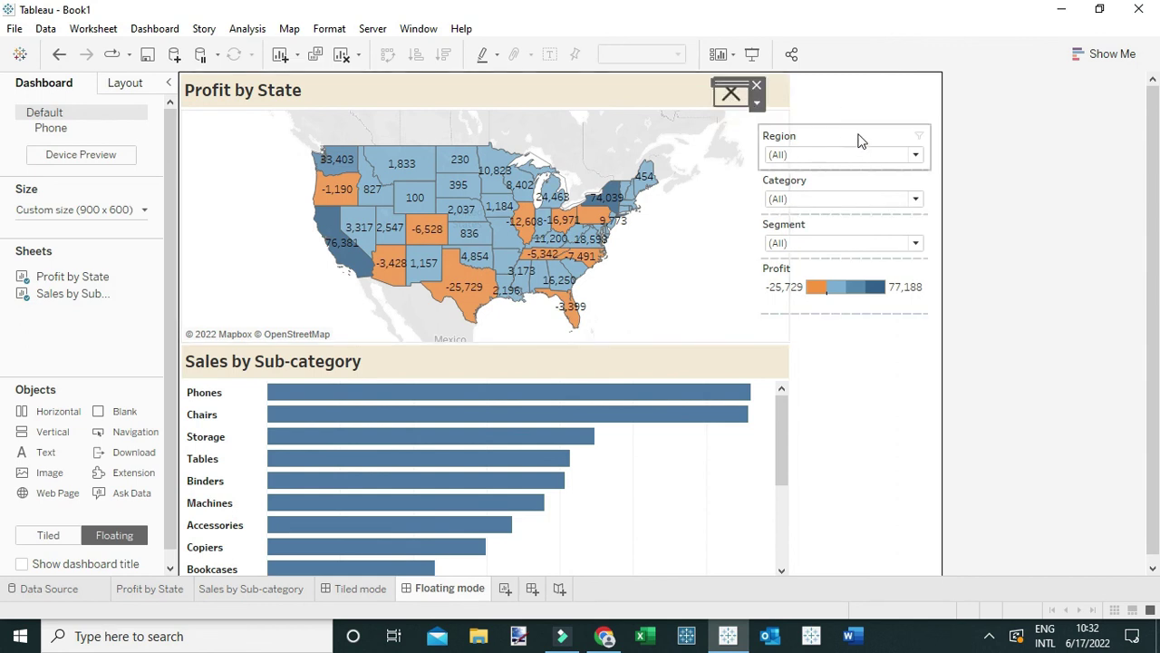
# Move the filter container up to the top-right, level with the map title, undoing an accidental delete.
pyautogui.click(873, 363)
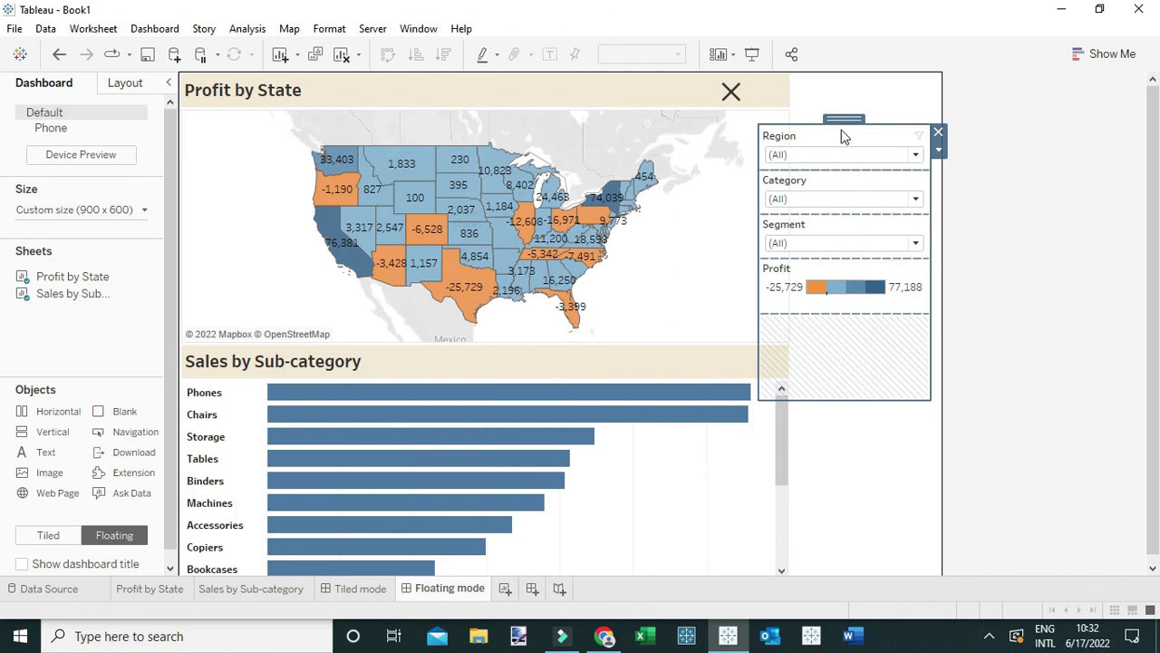
pyautogui.moveTo(844, 118); pyautogui.dragTo(857, 75)
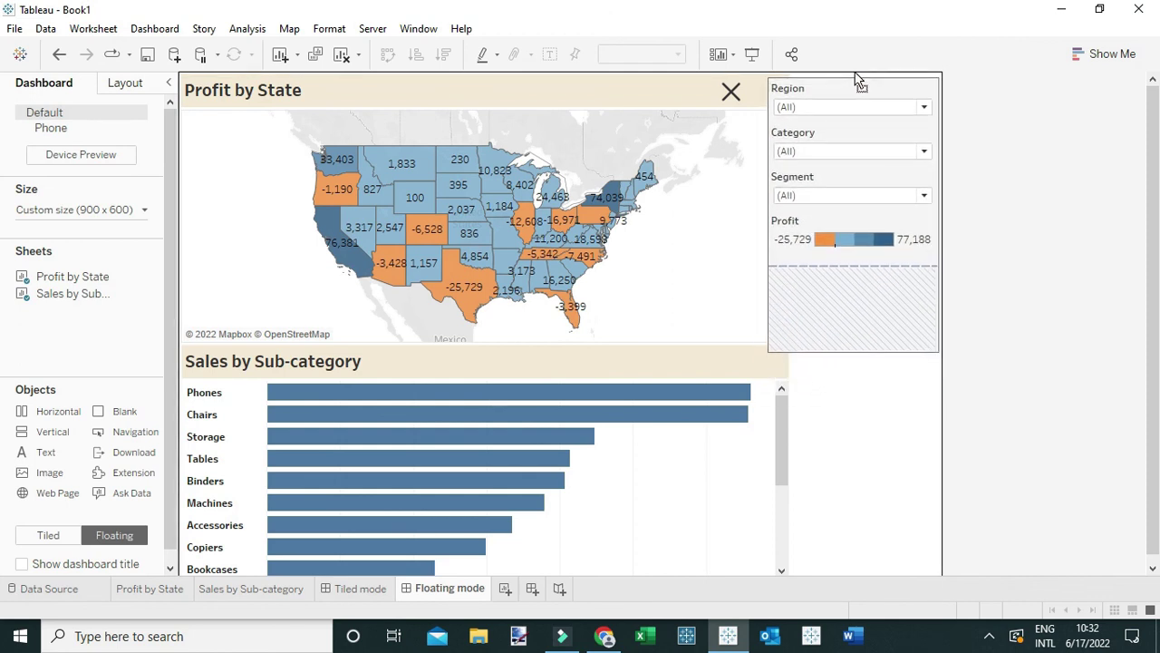
pyautogui.press('Delete')
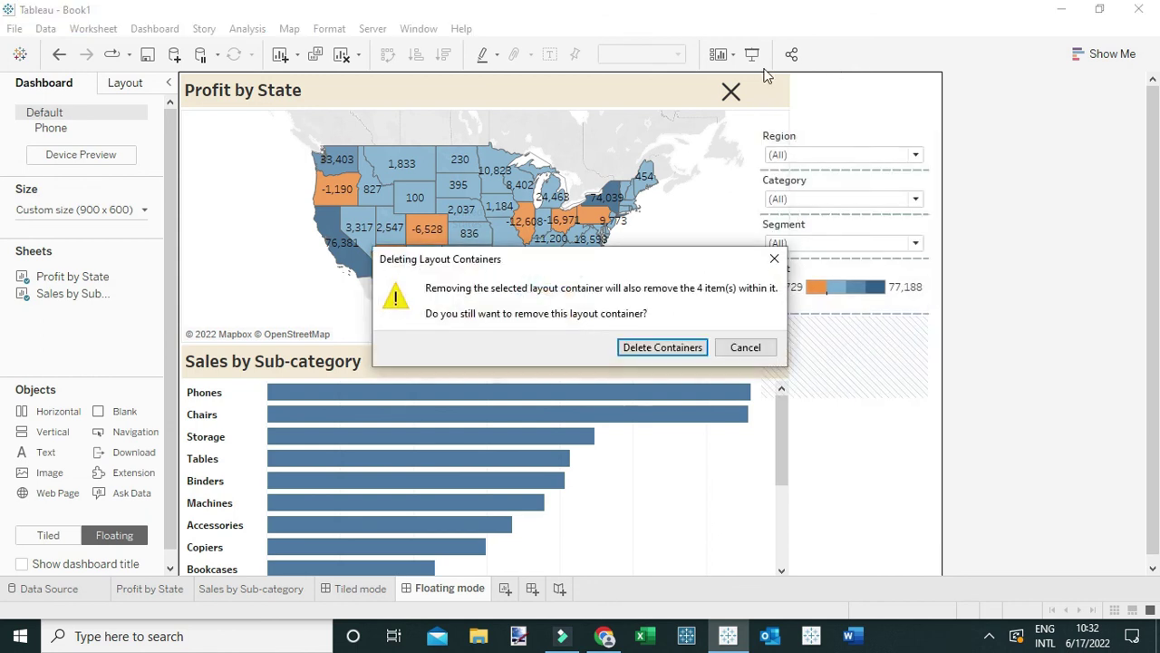
pyautogui.click(773, 260)
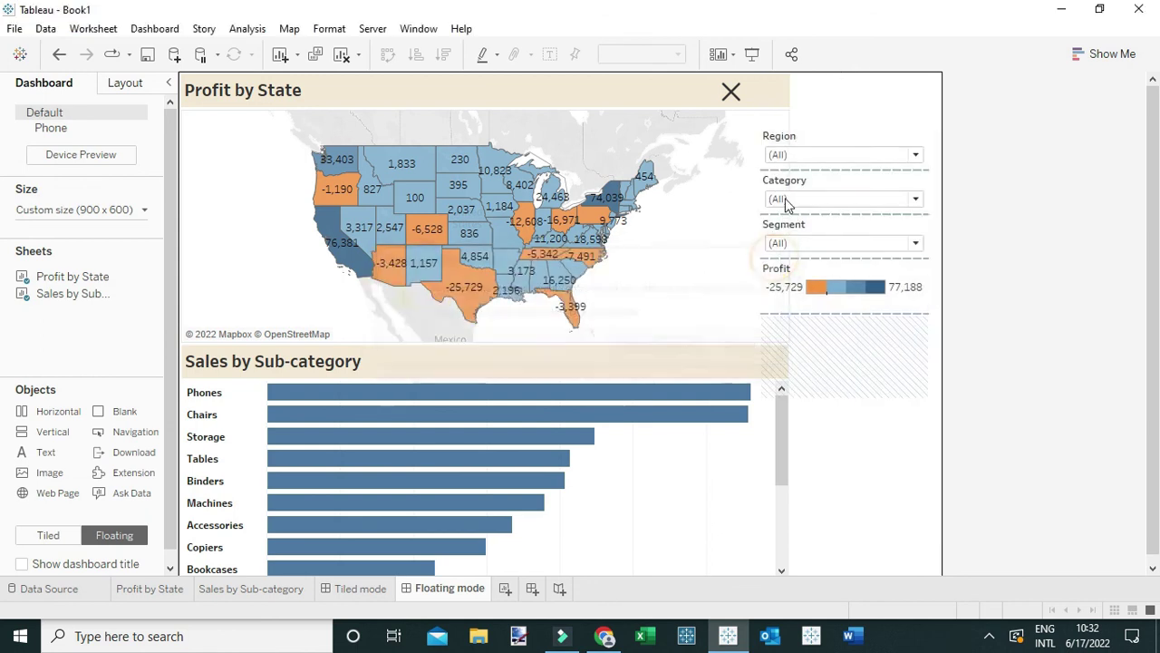
pyautogui.moveTo(843, 117); pyautogui.dragTo(844, 78)
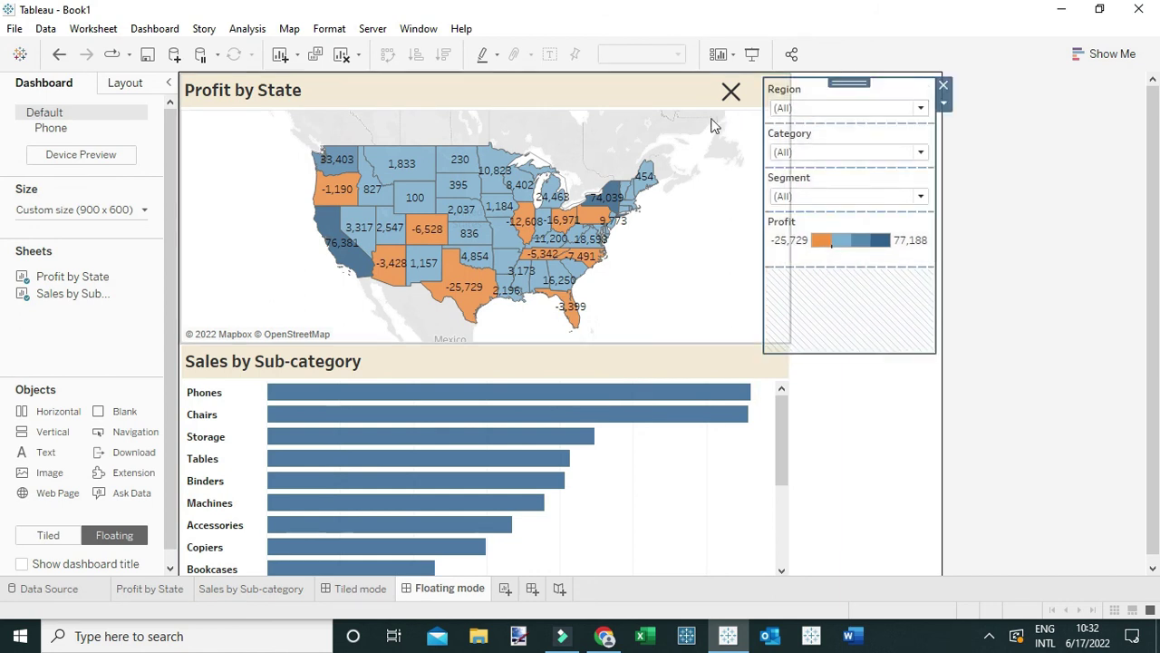
# In full-screen Presentation Mode, hide, show and hide the floating filter panel again.
pyautogui.click(754, 53)
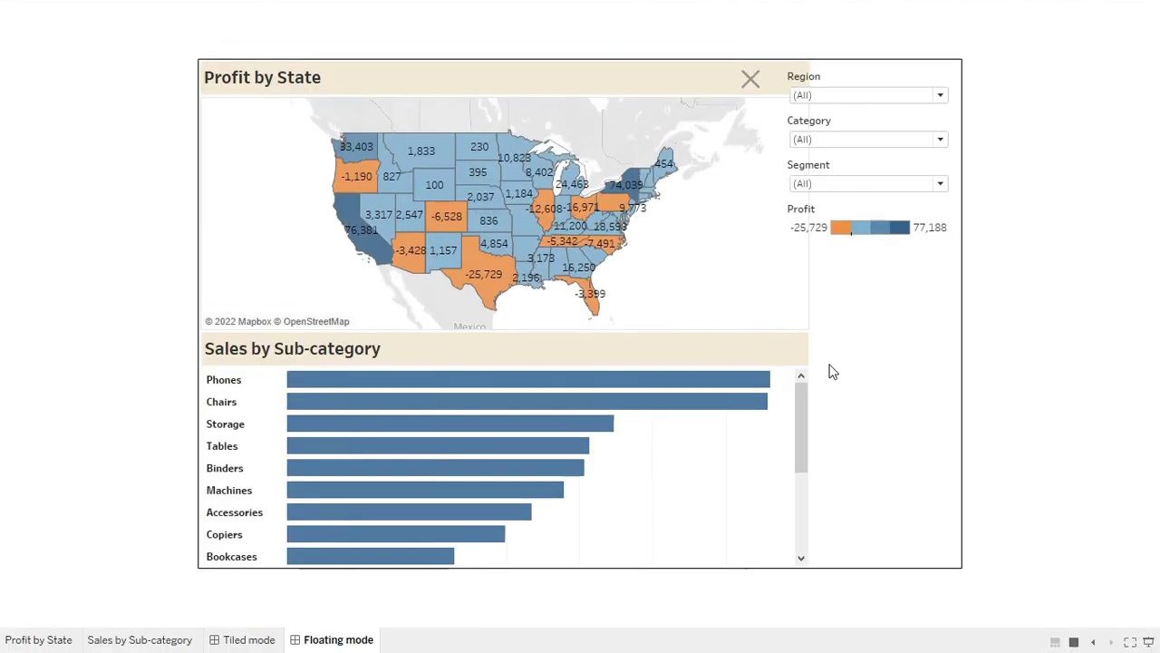
pyautogui.click(752, 87)
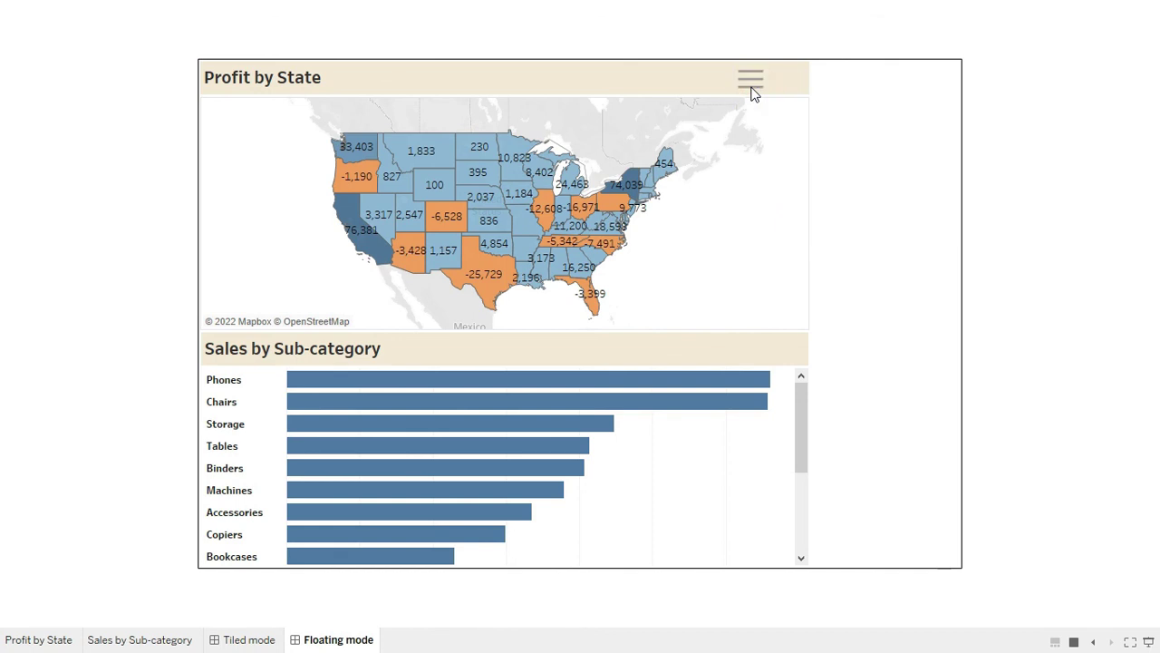
pyautogui.click(751, 85)
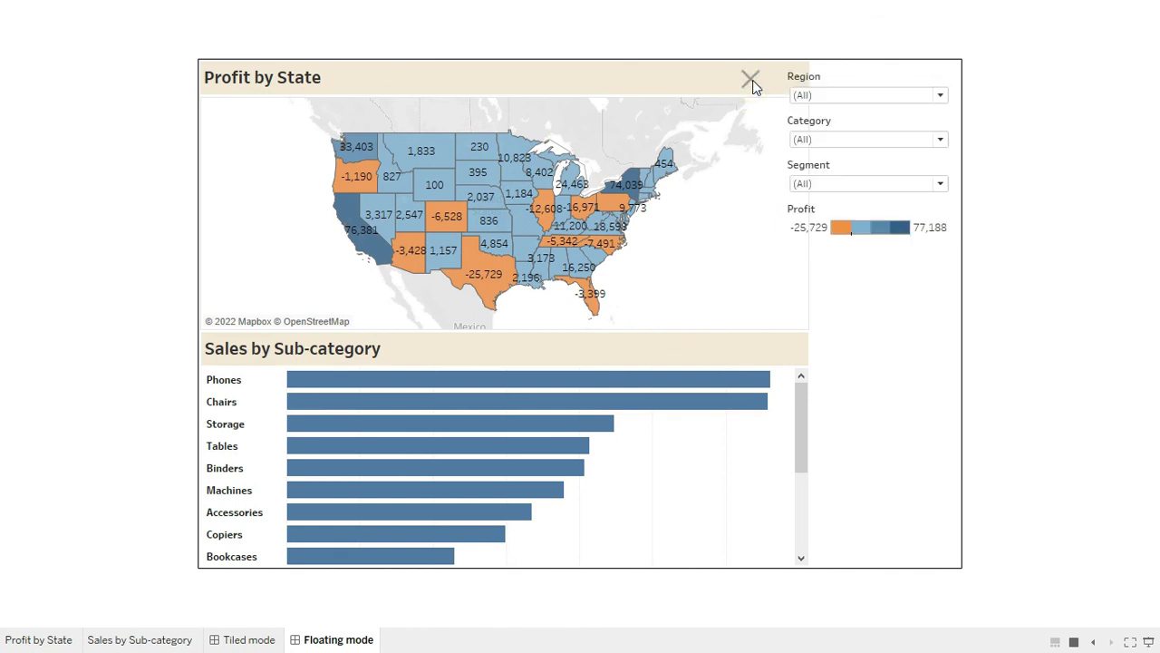
pyautogui.click(752, 84)
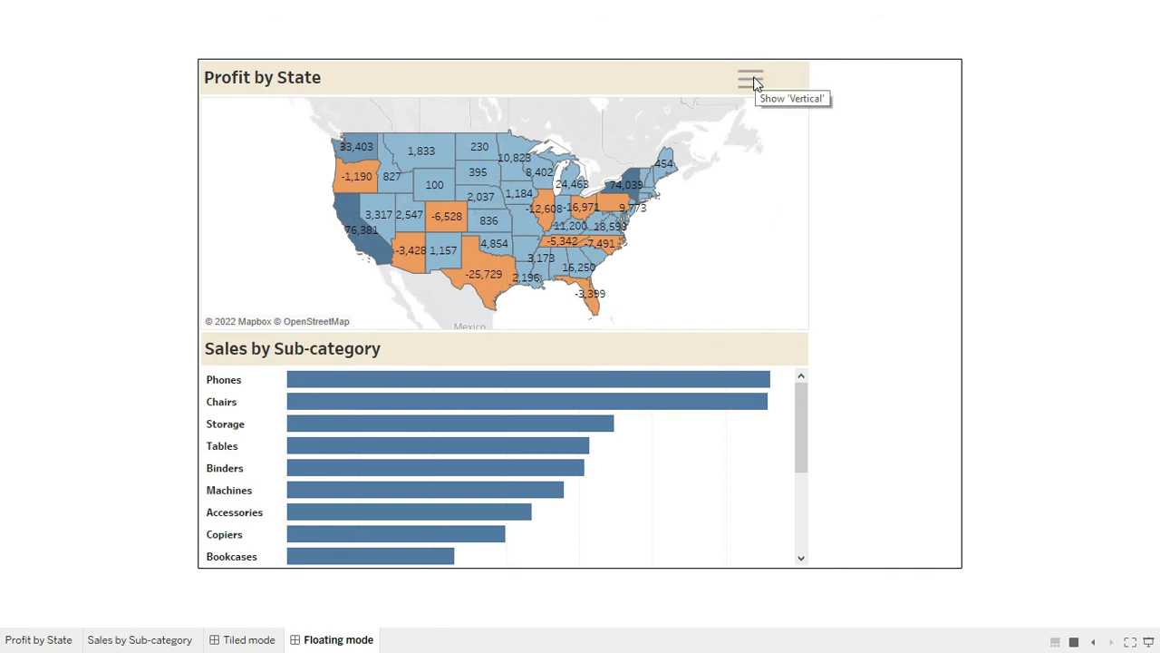